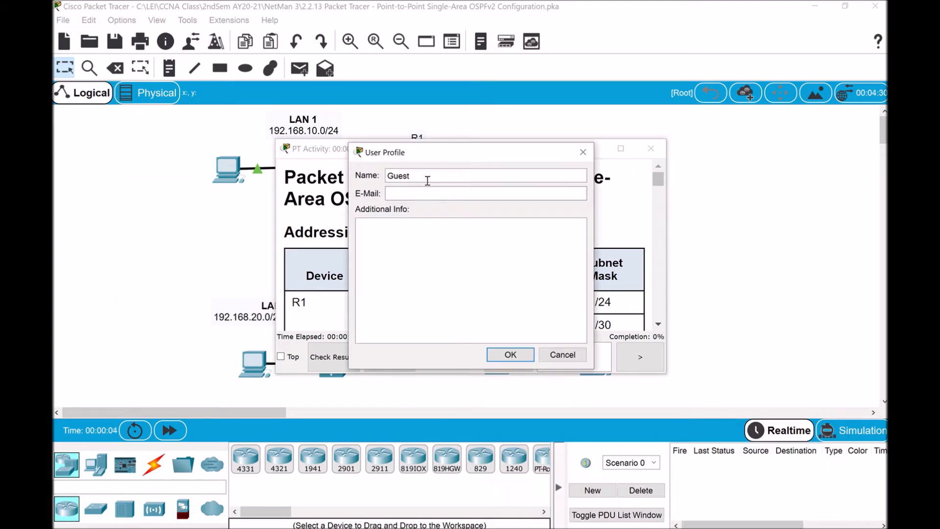
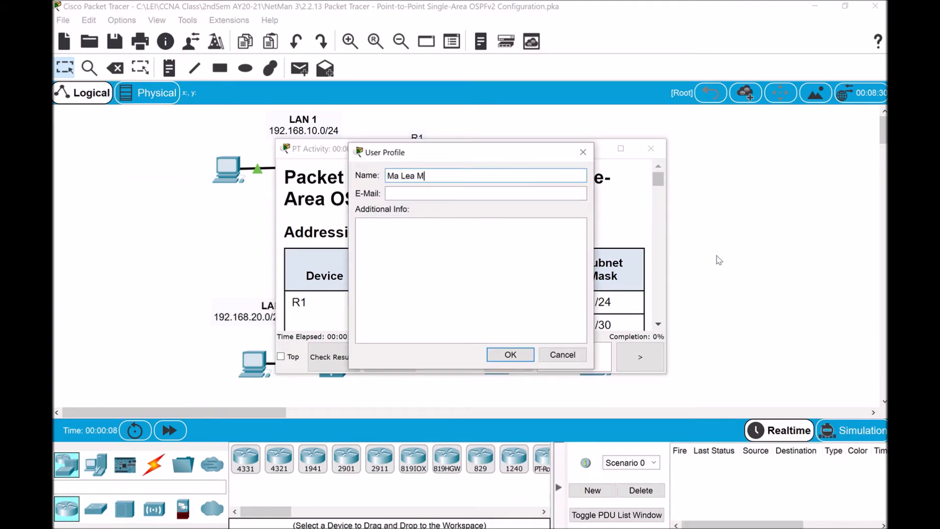
- Enter the student's name and e-mail in the user profile, save it, and confirm the activity reset
{"action": "left_click", "coordinate": [531, 199]}
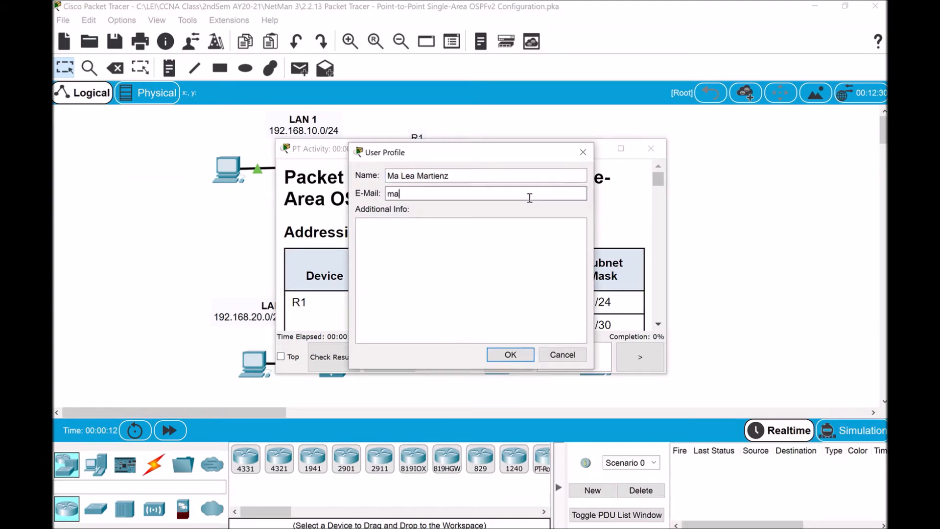
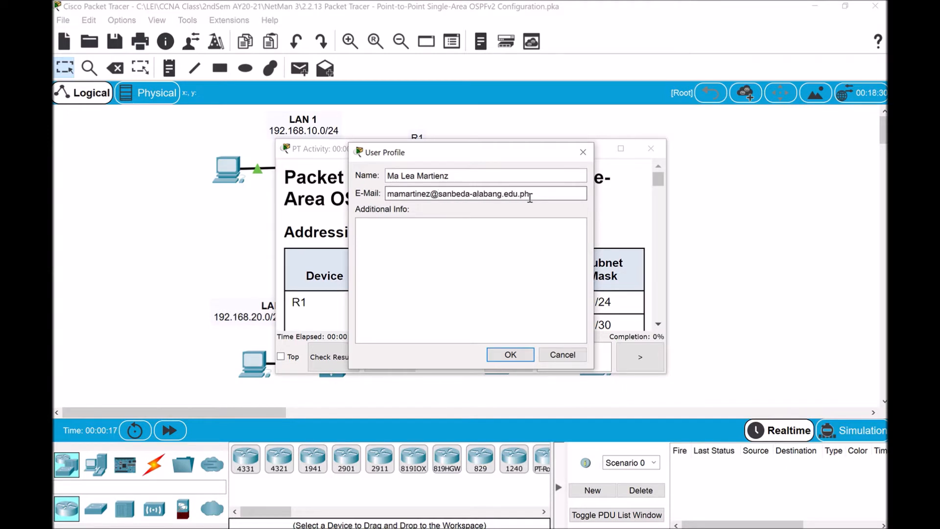
{"action": "left_click", "coordinate": [507, 354]}
{"action": "left_click", "coordinate": [511, 280]}
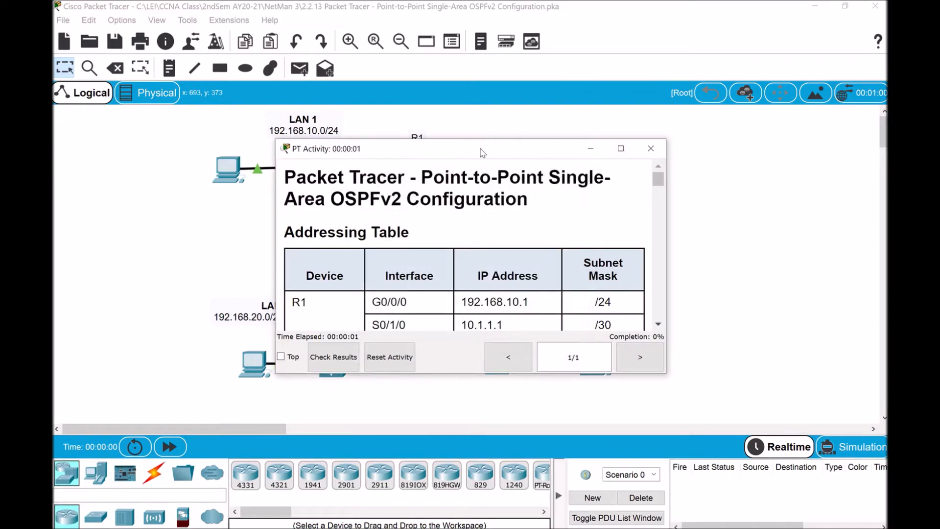
- Move the activity instructions to the upper right, make the window narrow and tall, then show the topology
{"action": "left_click_drag", "start_coordinate": [475, 153], "coordinate": [691, 22]}
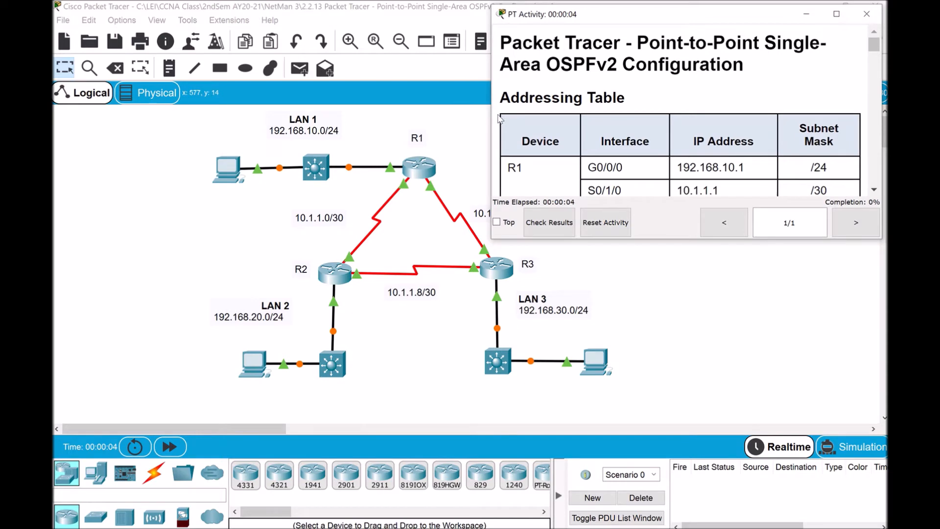
{"action": "left_click_drag", "start_coordinate": [491, 117], "coordinate": [577, 123]}
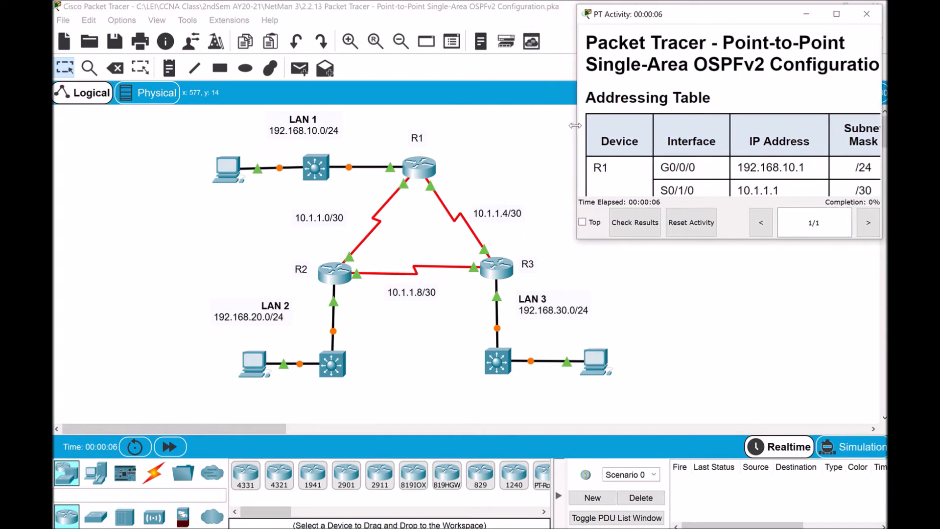
{"action": "left_click_drag", "start_coordinate": [720, 239], "coordinate": [745, 523]}
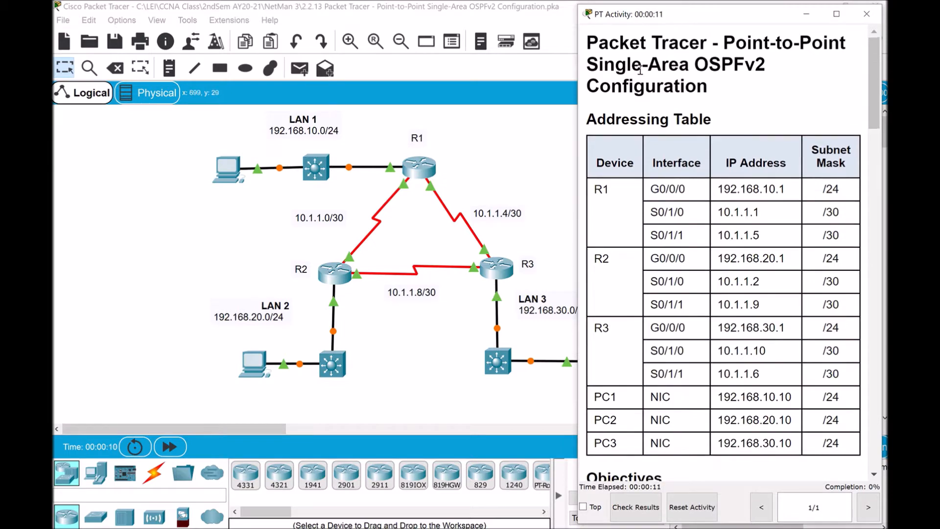
{"action": "left_click", "coordinate": [502, 164]}
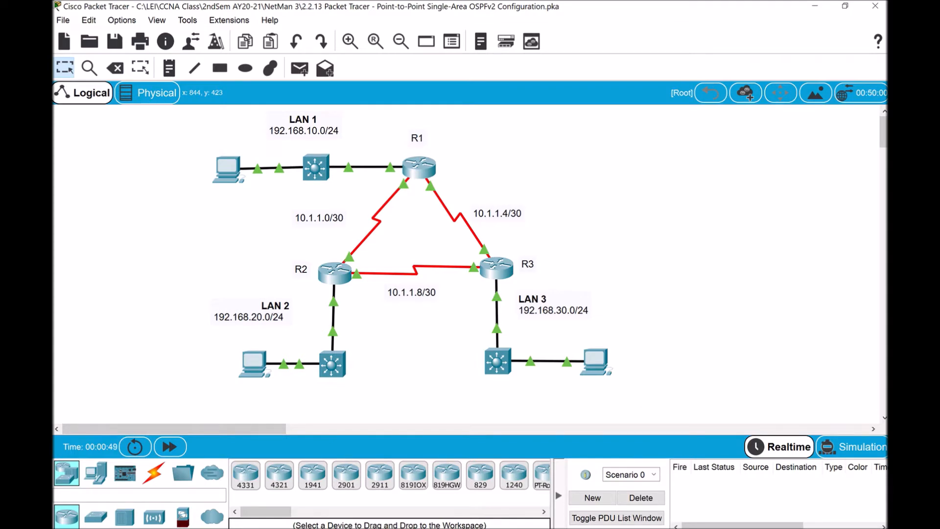
- Reopen the activity instructions beside the topology and scroll to the addressing table and objectives
{"action": "left_click", "coordinate": [577, 478]}
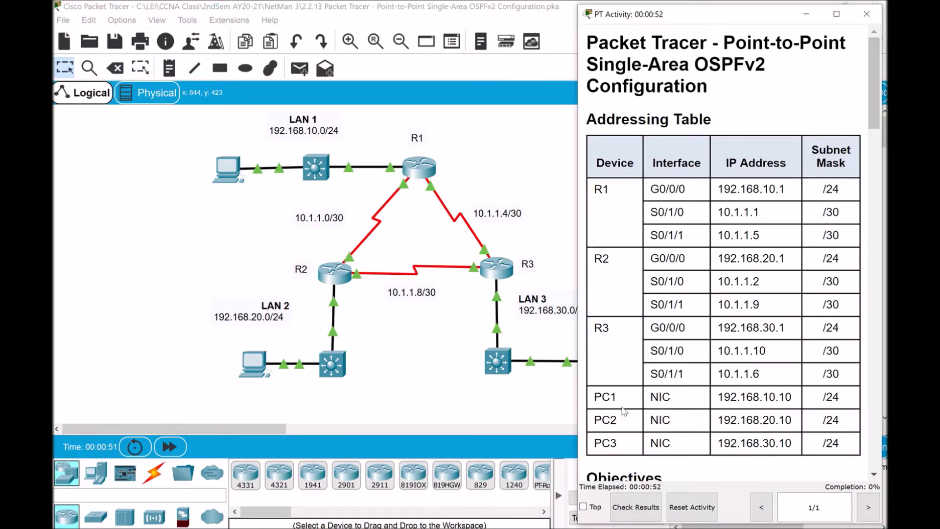
{"action": "left_click_drag", "start_coordinate": [876, 81], "coordinate": [878, 81]}
{"action": "left_click_drag", "start_coordinate": [278, 430], "coordinate": [309, 428]}
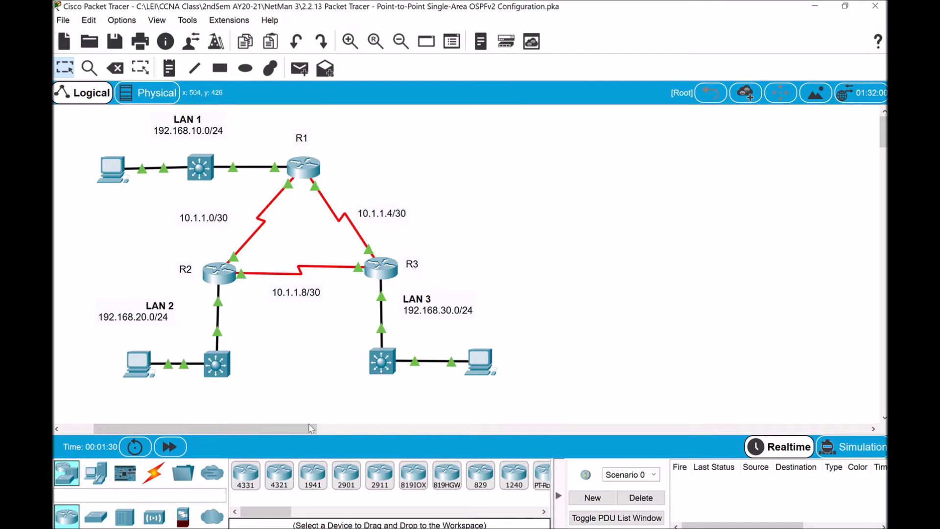
{"action": "left_click_drag", "start_coordinate": [312, 428], "coordinate": [281, 429]}
{"action": "mouse_move", "coordinate": [648, 528]}
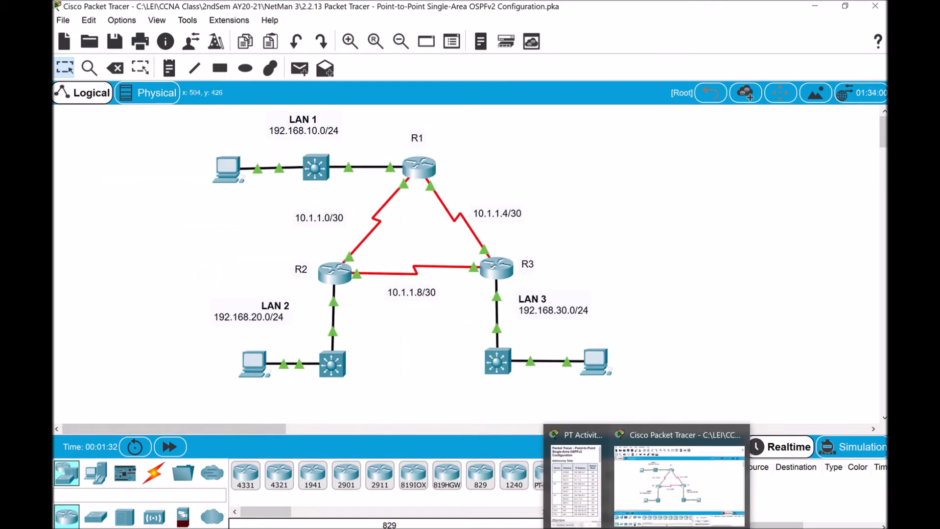
{"action": "left_click", "coordinate": [581, 507]}
{"action": "left_click_drag", "start_coordinate": [876, 98], "coordinate": [885, 177]}
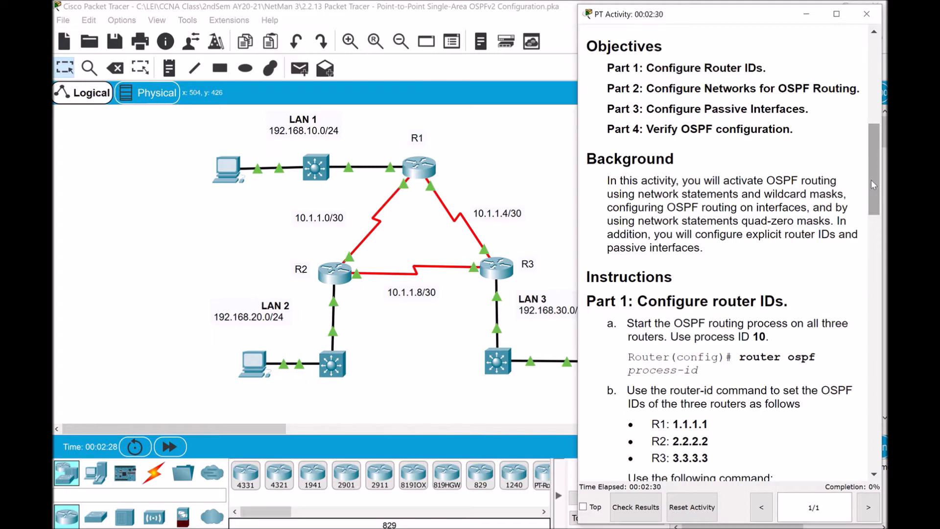
- Scroll the activity instructions down to Part 1: Configure router IDs
{"action": "left_click_drag", "start_coordinate": [871, 180], "coordinate": [876, 216]}
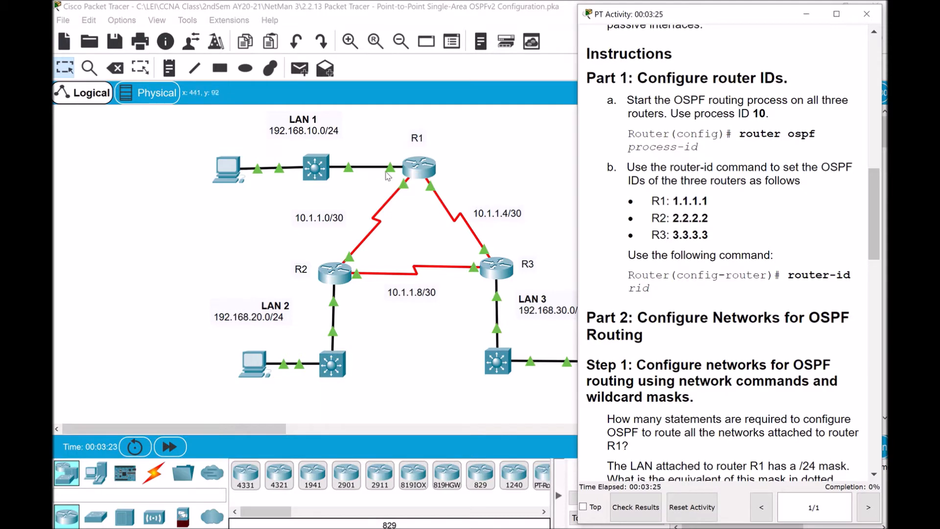
- Open R1's command line next to the activity instructions and wake its prompt
{"action": "left_click", "coordinate": [419, 167]}
{"action": "left_click_drag", "start_coordinate": [447, 73], "coordinate": [263, 55]}
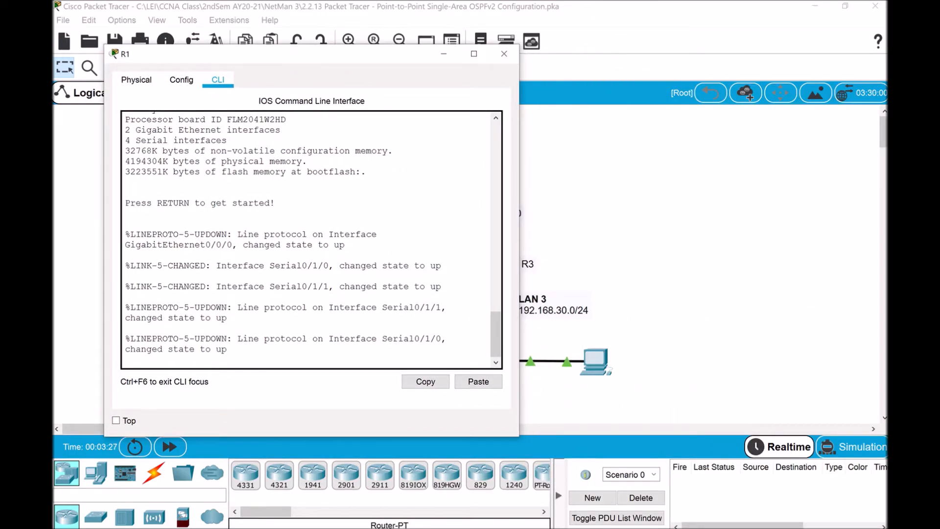
{"action": "left_click", "coordinate": [647, 528]}
{"action": "left_click", "coordinate": [526, 477]}
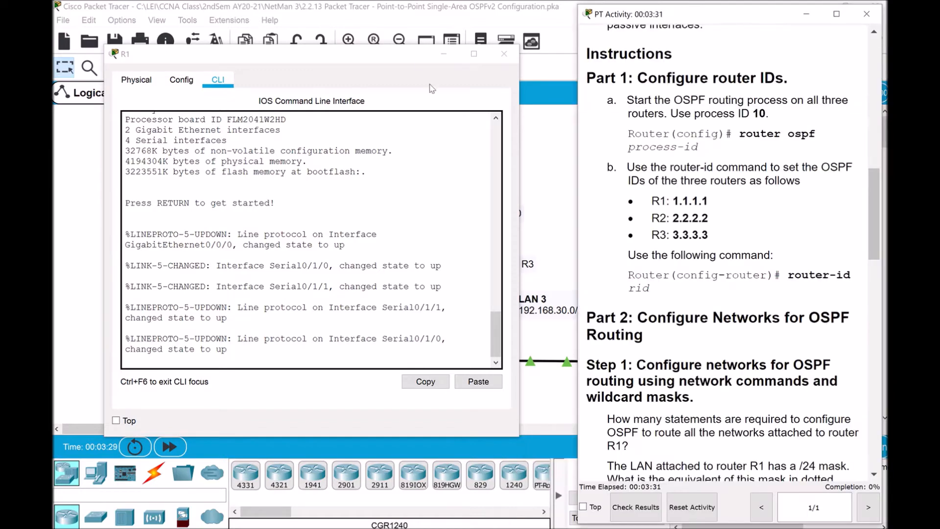
{"action": "left_click", "coordinate": [302, 364]}
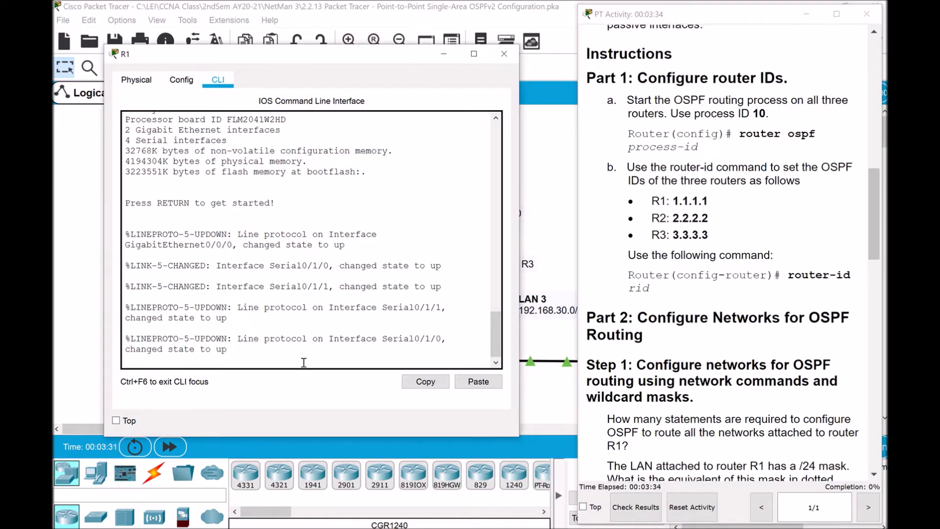
{"action": "key", "text": "Return"}
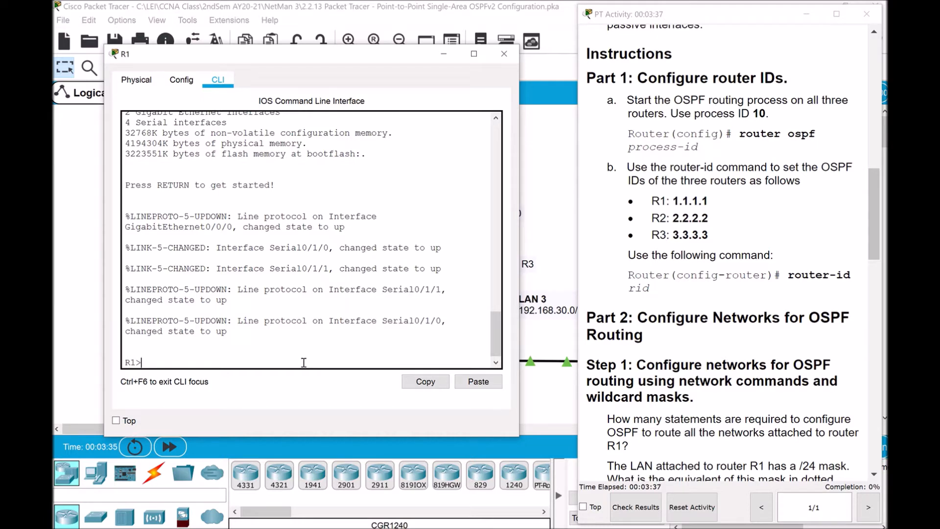
- On R1, enter enable and config terminal, start router ospf 10, and set router-id 1.1.1.1
{"action": "type", "text": "en"}
{"action": "key", "text": "Return"}
{"action": "type", "text": "config ter"}
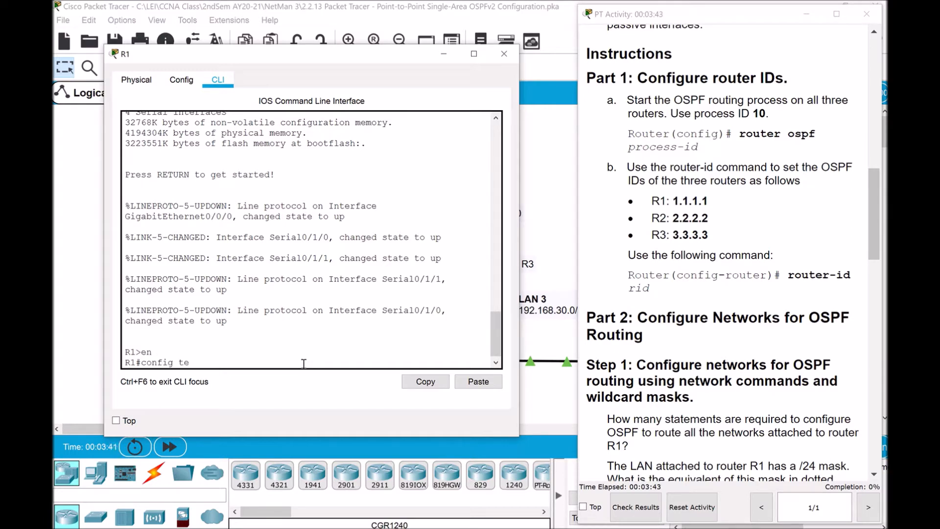
{"action": "key", "text": "Return"}
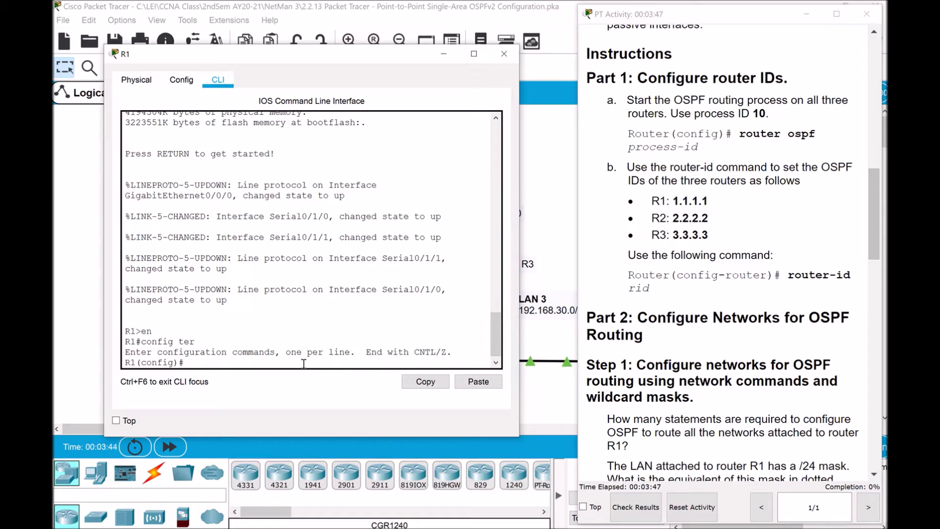
{"action": "type", "text": "router ospf 10"}
{"action": "key", "text": "Return"}
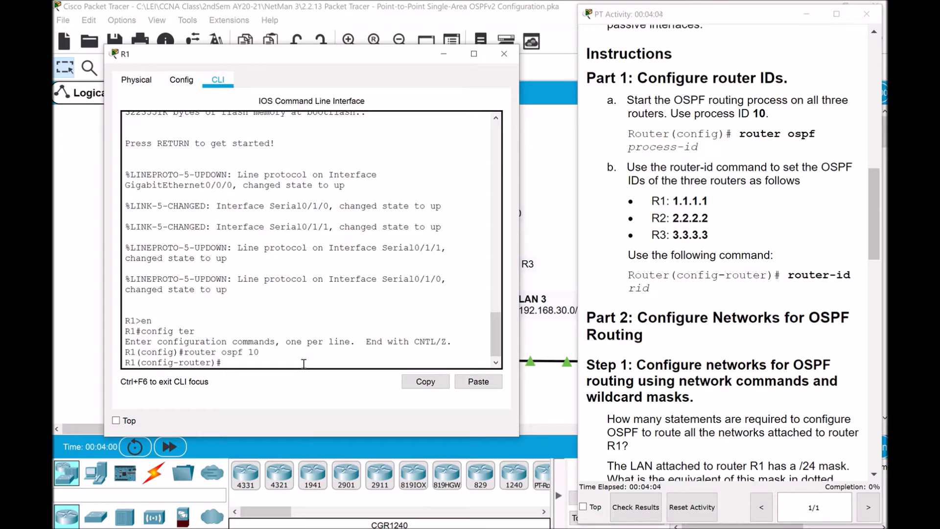
{"action": "type", "text": "router-id"}
{"action": "key", "text": "Return"}
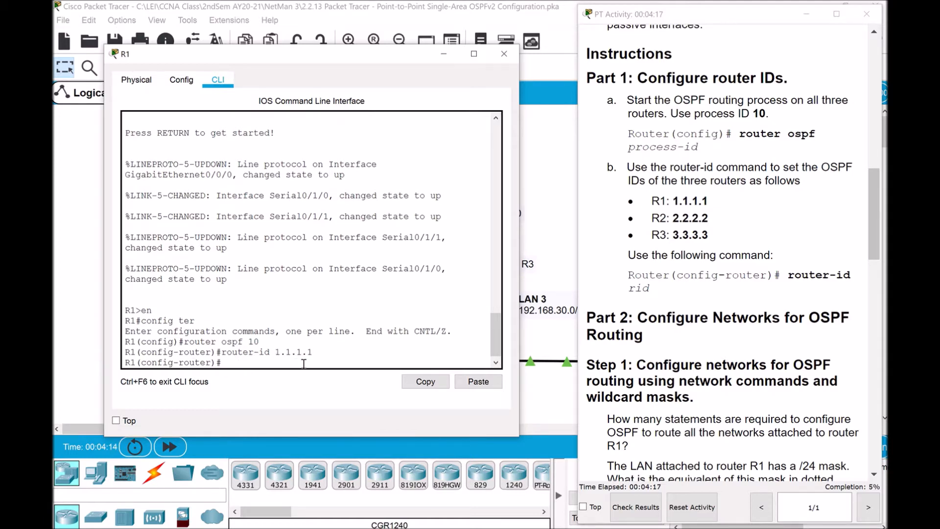
{"action": "key", "text": "Return"}
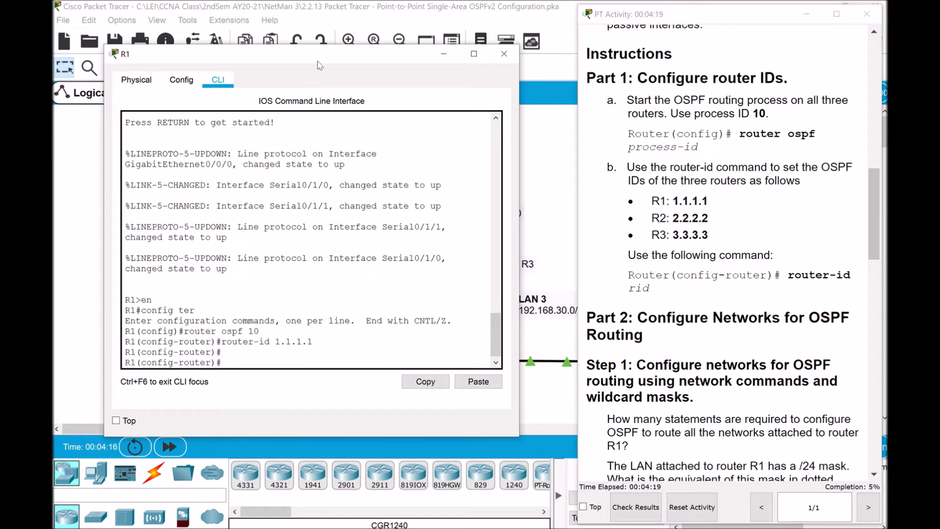
{"action": "left_click", "coordinate": [444, 53]}
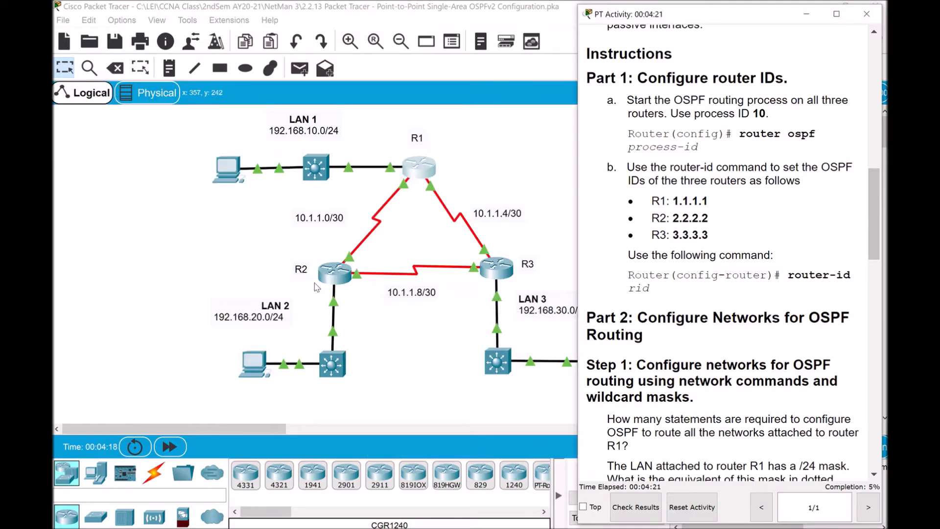
- Open R2's command line beside the activity instructions and wake its prompt
{"action": "left_click", "coordinate": [334, 272]}
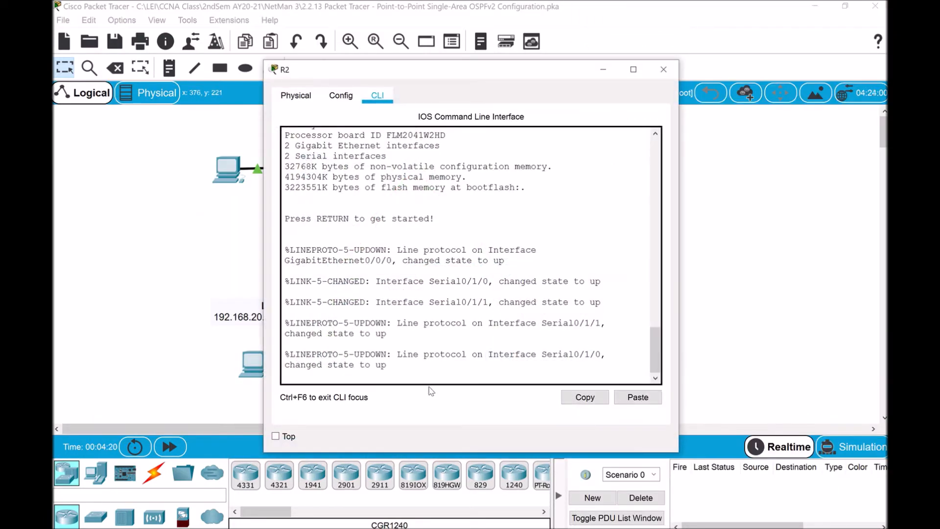
{"action": "left_click_drag", "start_coordinate": [486, 77], "coordinate": [329, 66]}
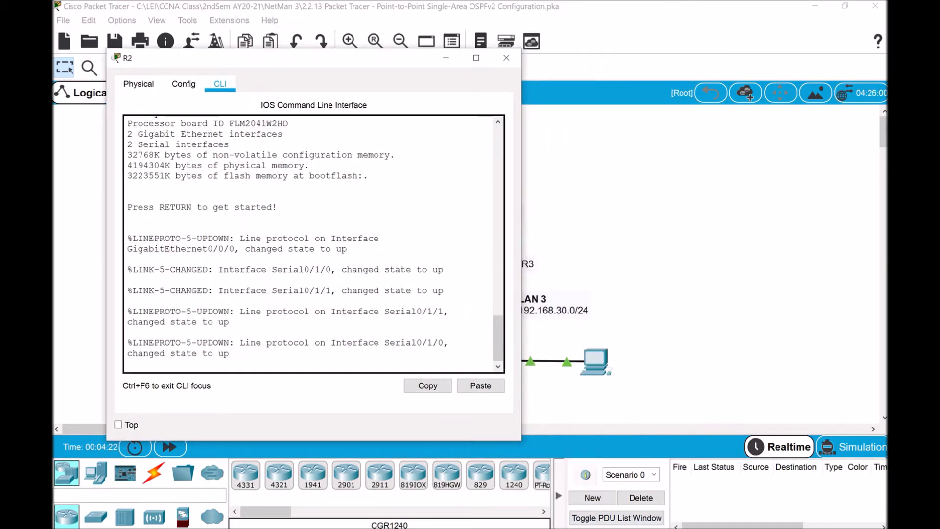
{"action": "mouse_move", "coordinate": [636, 482]}
{"action": "left_click", "coordinate": [473, 484]}
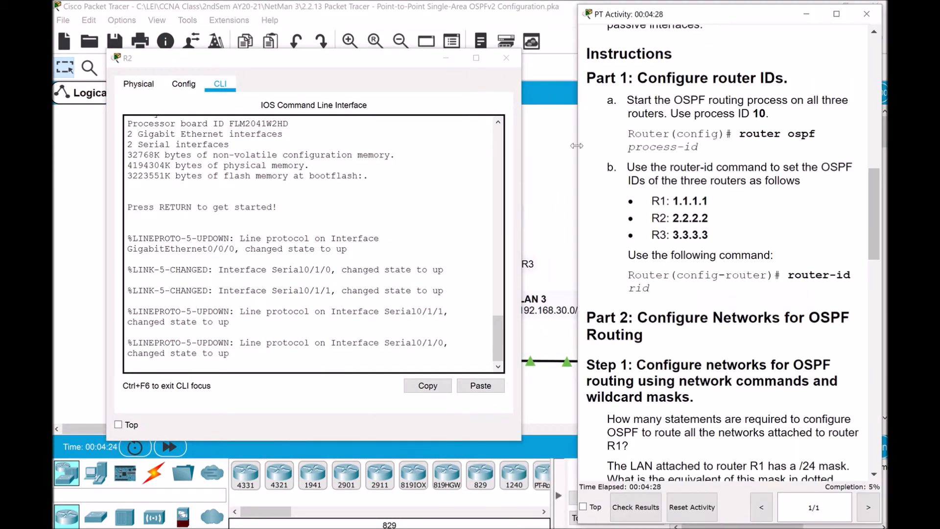
{"action": "left_click", "coordinate": [322, 352]}
{"action": "key", "text": "Return"}
- On R2, run enable, conf ter, router ospf 10, and router-id 2.2.2.2
{"action": "key", "text": "Return"}
{"action": "type", "text": "en"}
{"action": "key", "text": "Return"}
{"action": "type", "text": "conf ter"}
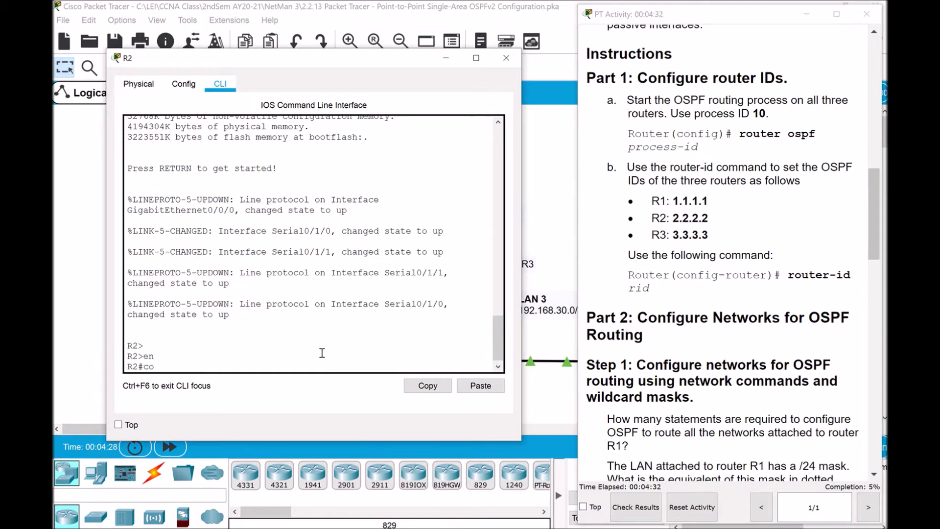
{"action": "key", "text": "Return"}
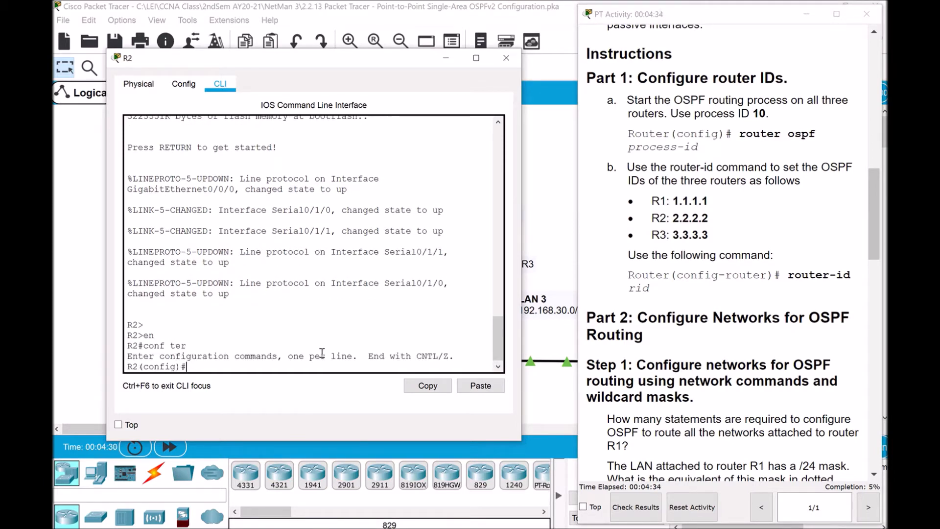
{"action": "type", "text": "router ospf 10"}
{"action": "key", "text": "Return"}
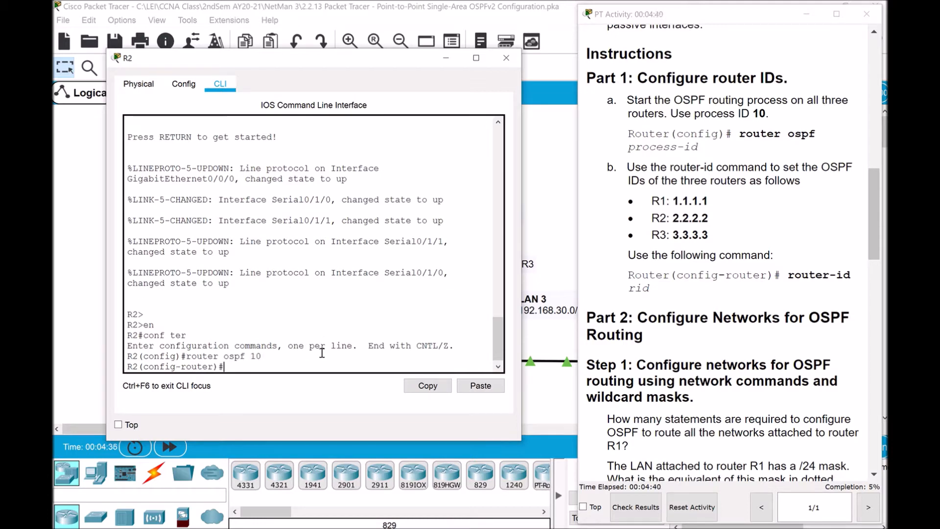
{"action": "type", "text": "router-id 2.2.2.2"}
{"action": "key", "text": "Return"}
{"action": "key", "text": "Return"}
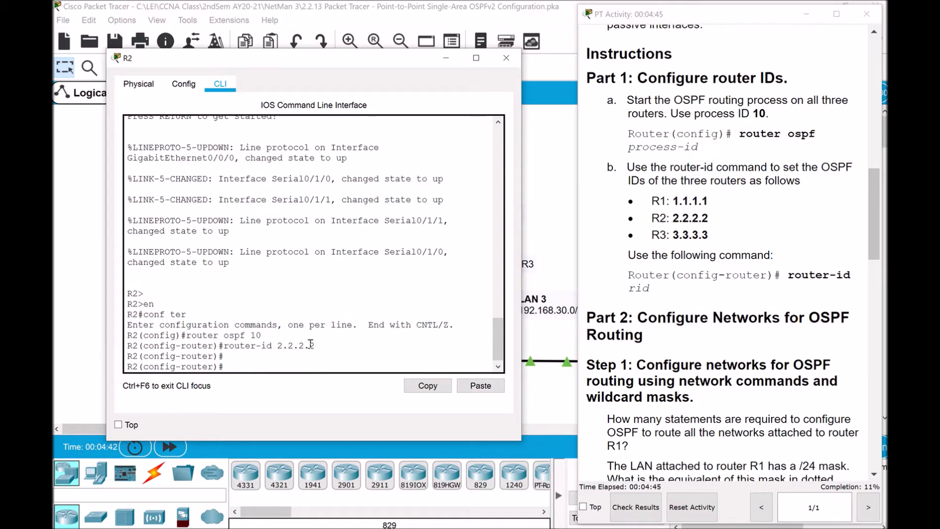
{"action": "left_click", "coordinate": [547, 189]}
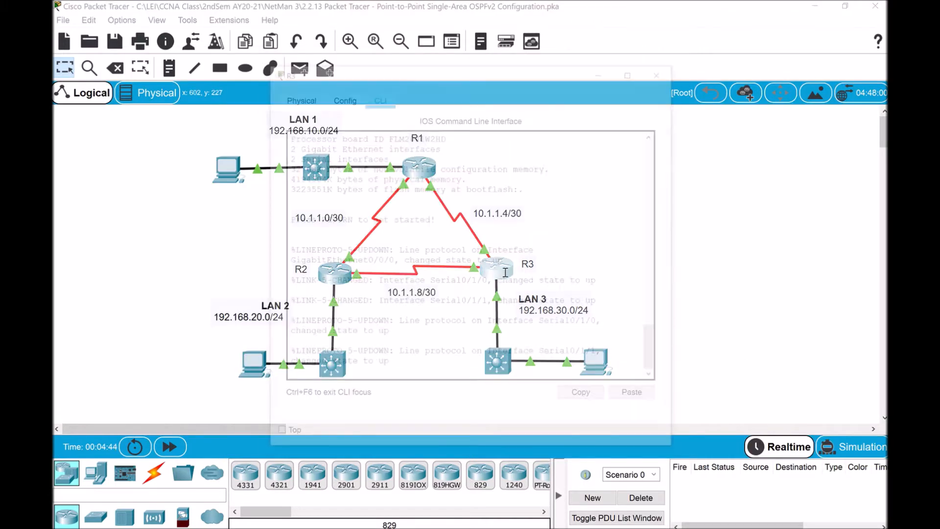
- Open R3's console beside the activity instructions and wake its prompt
{"action": "left_click", "coordinate": [499, 275]}
{"action": "left_click_drag", "start_coordinate": [561, 74], "coordinate": [374, 59]}
{"action": "left_click", "coordinate": [710, 528]}
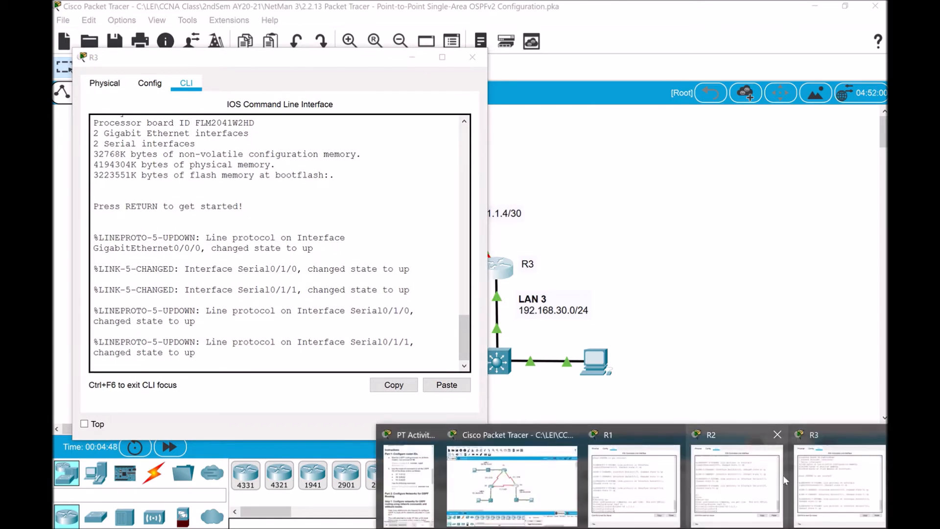
{"action": "left_click", "coordinate": [408, 484]}
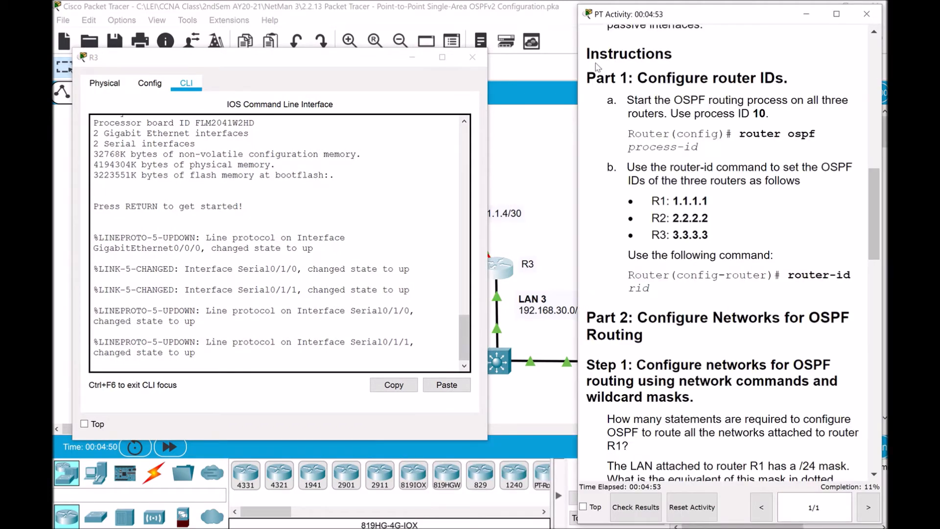
{"action": "left_click", "coordinate": [246, 353]}
{"action": "key", "text": "Return"}
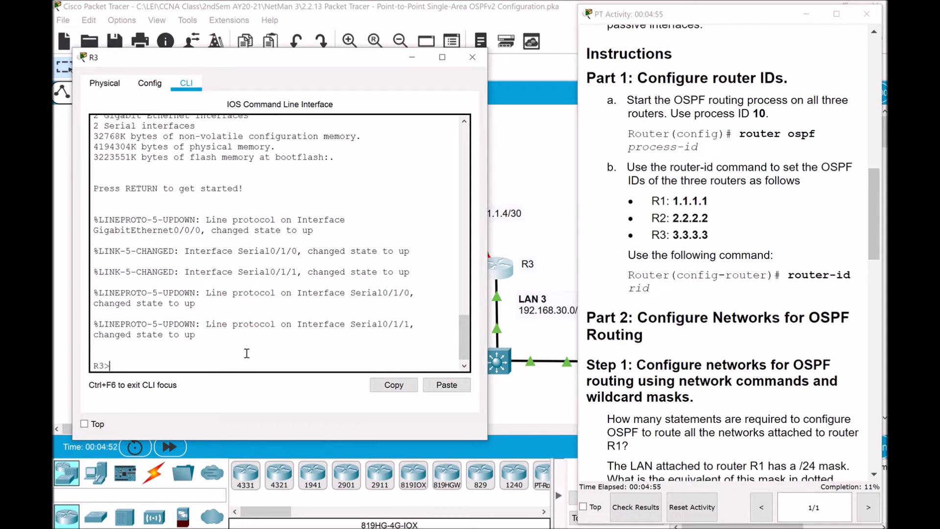
- On R3, run enable, conf ter, router ospf 10, and router-id 3.3.3.3
{"action": "type", "text": "en"}
{"action": "key", "text": "Return"}
{"action": "type", "text": "co"}
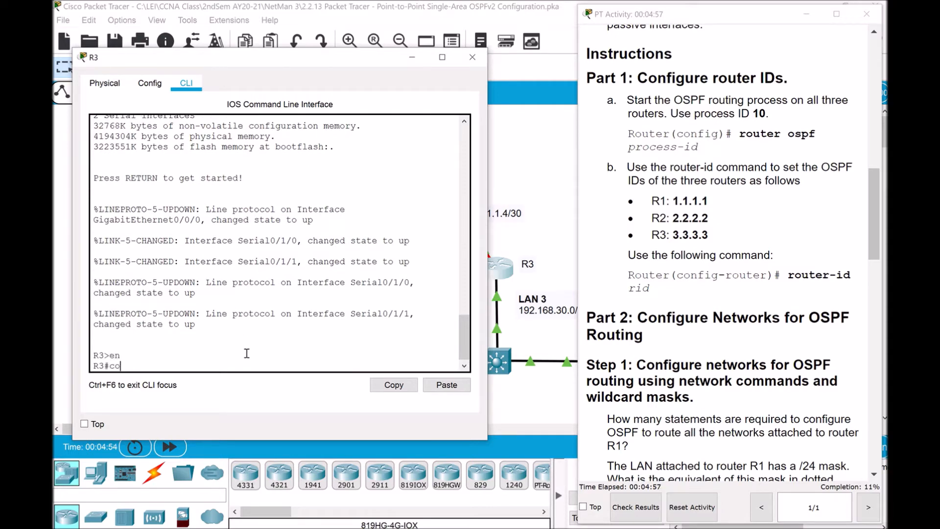
{"action": "type", "text": "nf ter"}
{"action": "key", "text": "Return"}
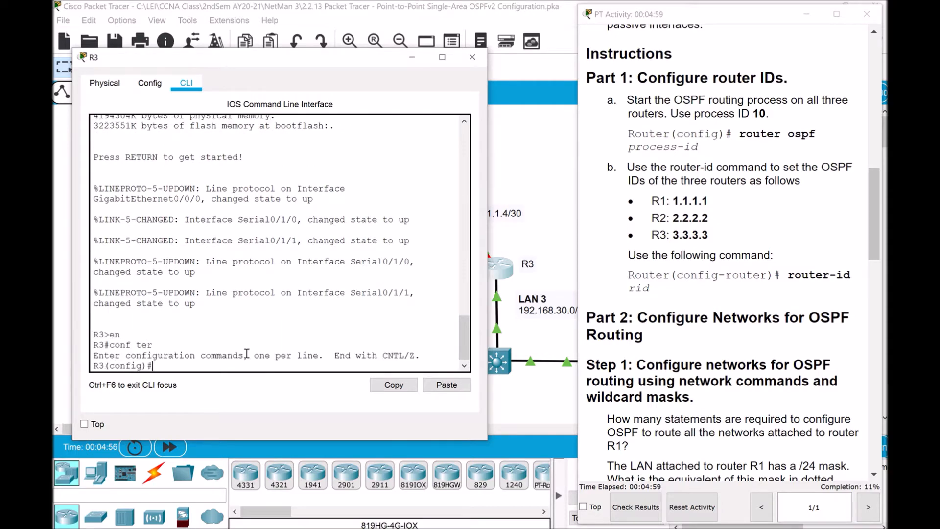
{"action": "type", "text": "router ospf 10"}
{"action": "key", "text": "Return"}
{"action": "type", "text": "router-id"}
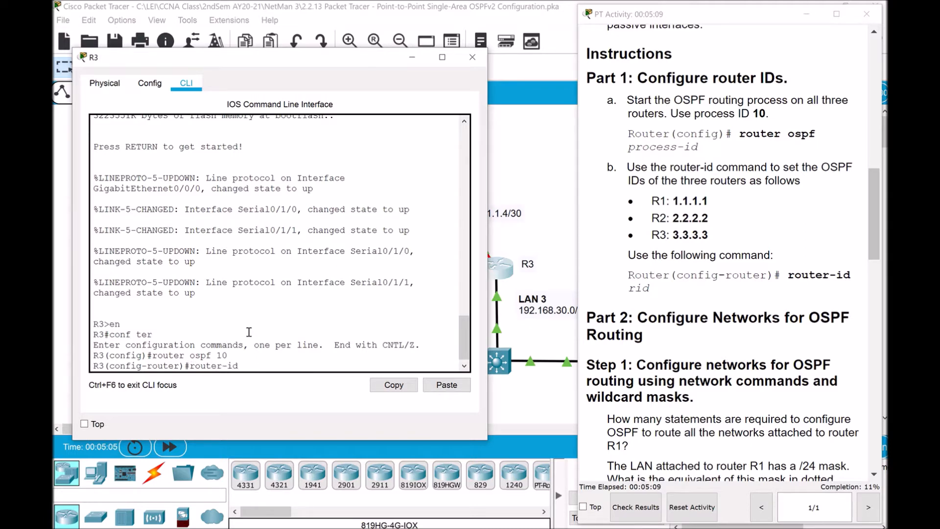
{"action": "type", "text": " 3.3.3.3"}
{"action": "key", "text": "Return"}
{"action": "key", "text": "Return"}
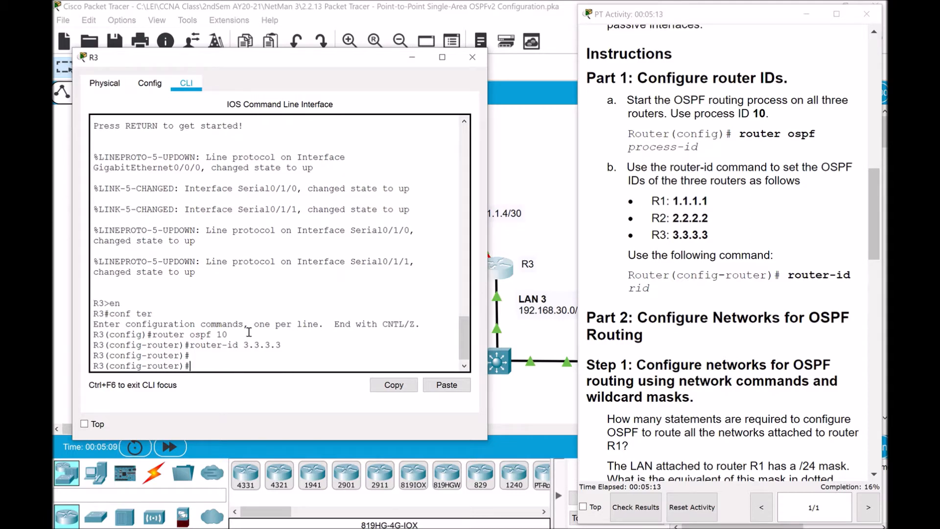
{"action": "left_click", "coordinate": [723, 306]}
- Scroll to Part 2, hide R3's console, highlight the R1 /24 mask question, and place a blank note
{"action": "left_click_drag", "start_coordinate": [876, 238], "coordinate": [879, 294]}
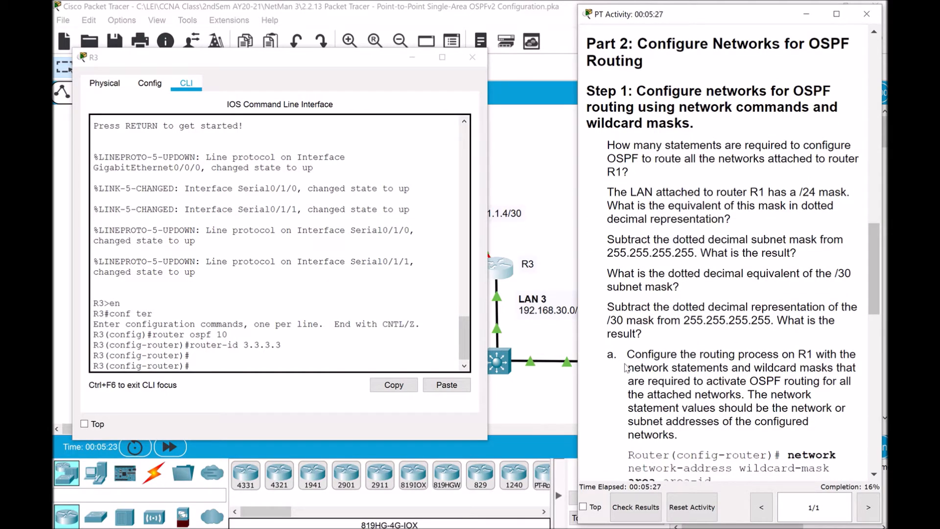
{"action": "left_click", "coordinate": [413, 57]}
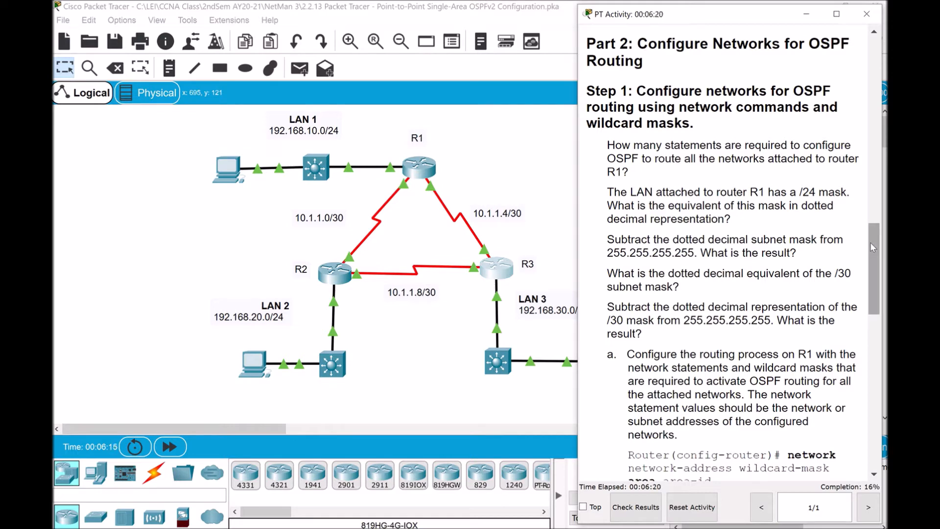
{"action": "left_click_drag", "start_coordinate": [608, 193], "coordinate": [758, 228]}
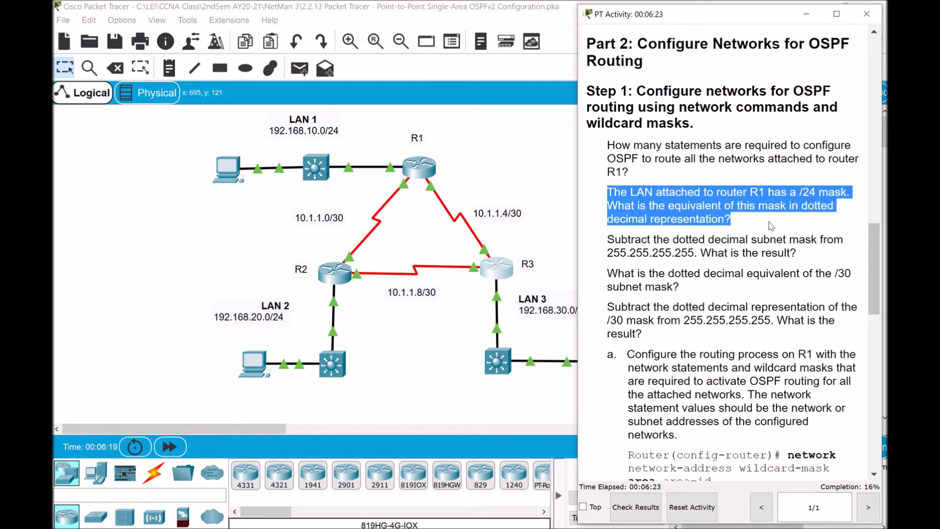
{"action": "left_click", "coordinate": [773, 226]}
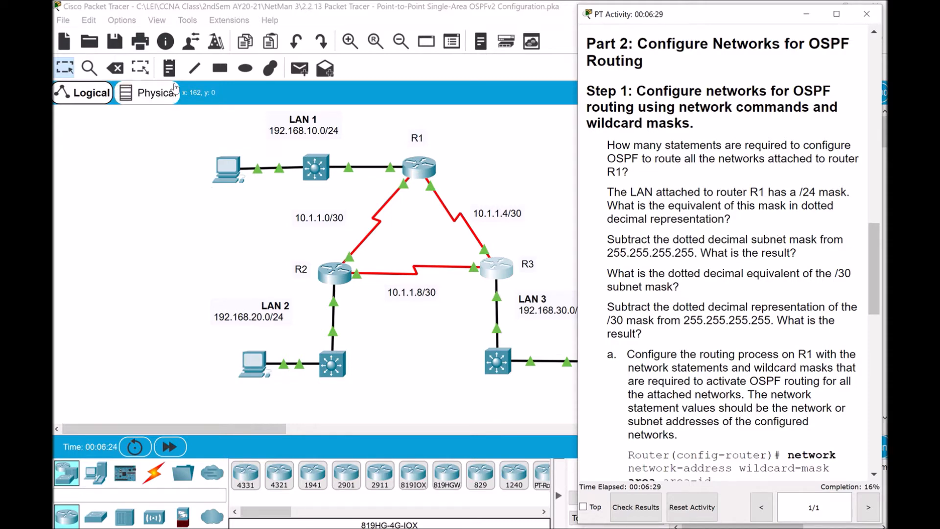
{"action": "left_click", "coordinate": [169, 68]}
{"action": "left_click", "coordinate": [93, 223]}
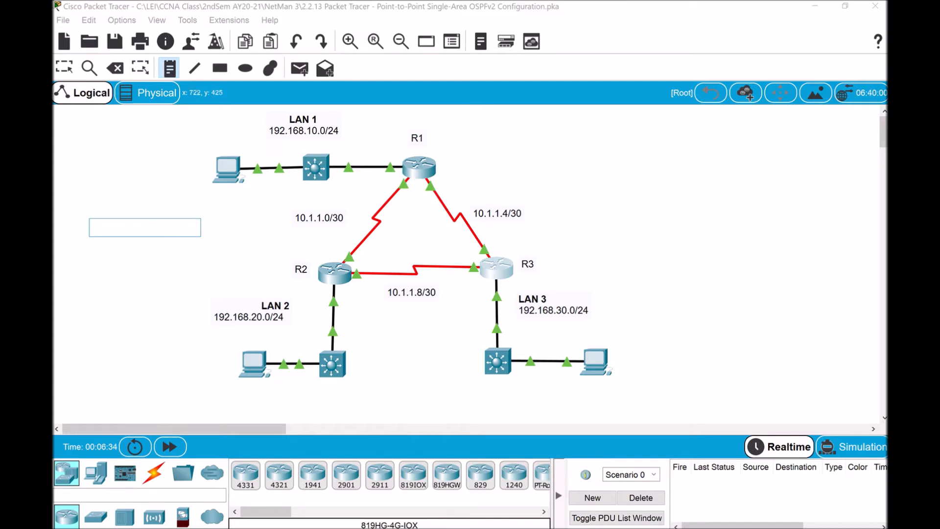
- Add a canvas note reading 255.255.255.0 to the left of R2
{"action": "mouse_move", "coordinate": [632, 528]}
{"action": "left_click", "coordinate": [409, 478]}
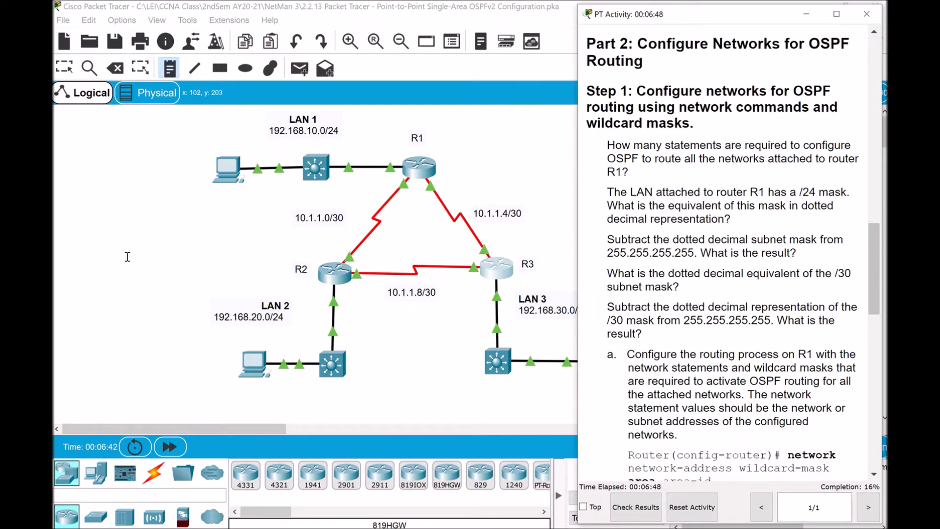
{"action": "left_click", "coordinate": [93, 240]}
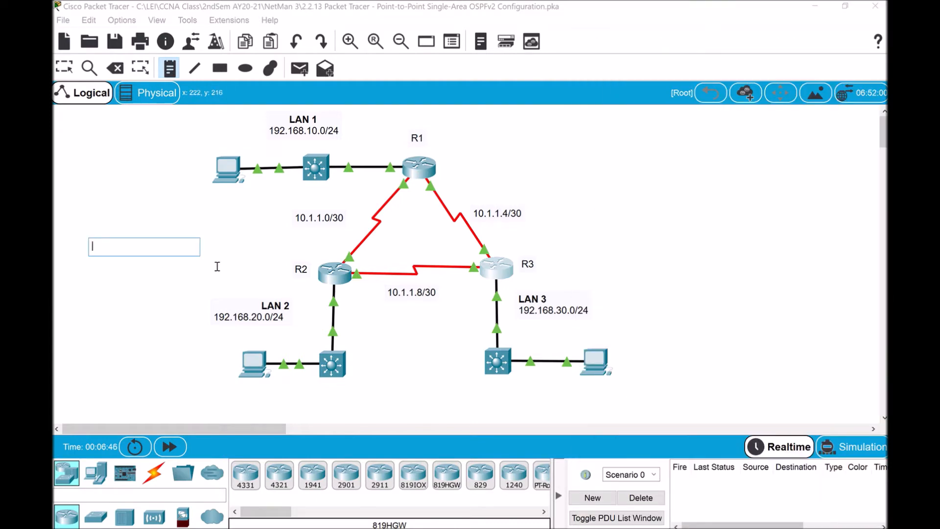
{"action": "type", "text": "2555"}
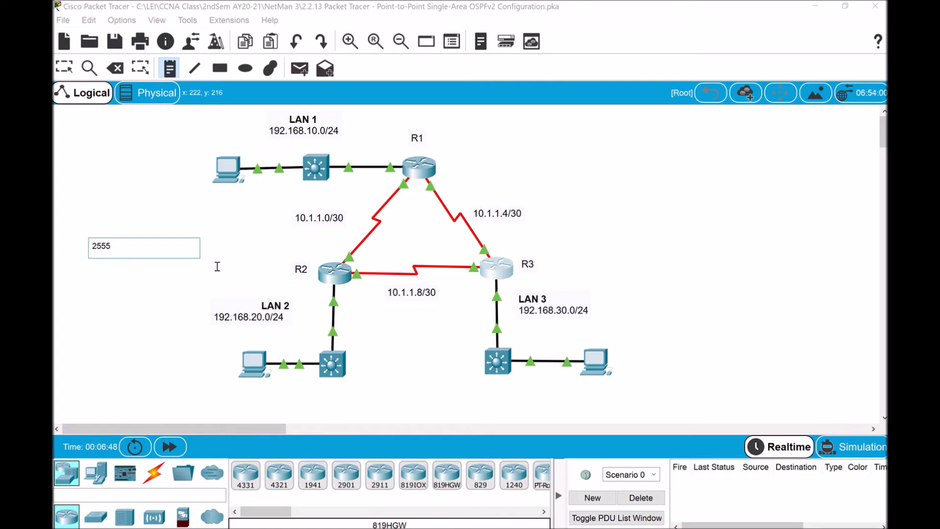
{"action": "key", "text": "BackSpace"}
{"action": "type", "text": ".255.255.0"}
{"action": "left_click", "coordinate": [606, 524]}
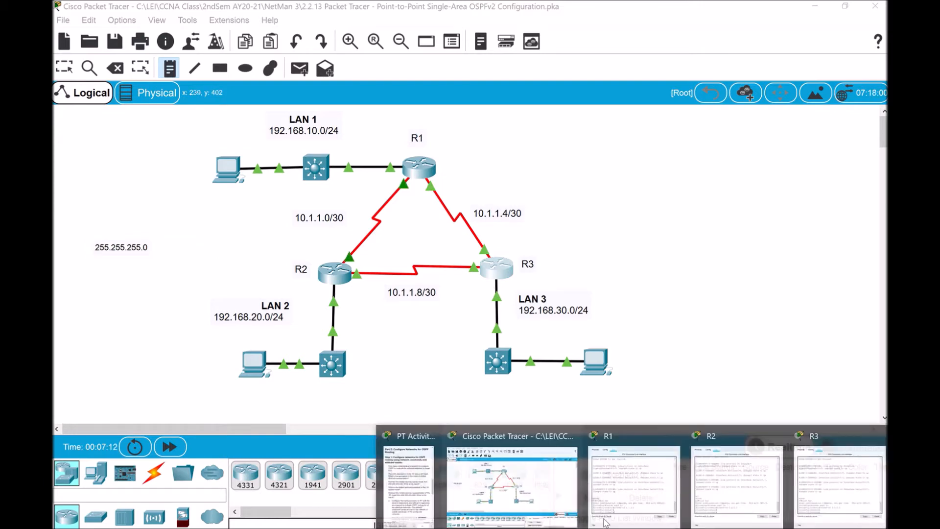
- Add the wildcard note 0.0.0.255 below the 255.255.255.0 note and start another note beneath
{"action": "left_click", "coordinate": [404, 478]}
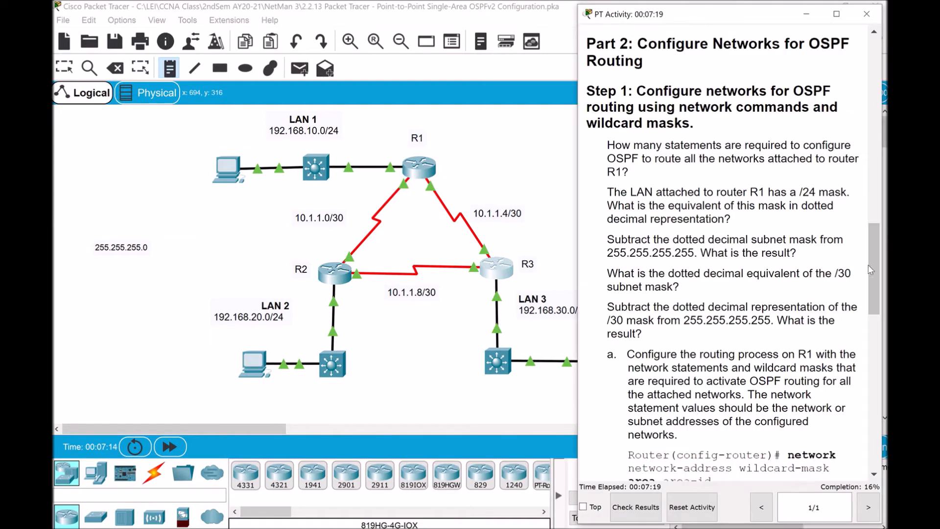
{"action": "scroll", "coordinate": [870, 269], "scroll_direction": "down", "scroll_amount": 1}
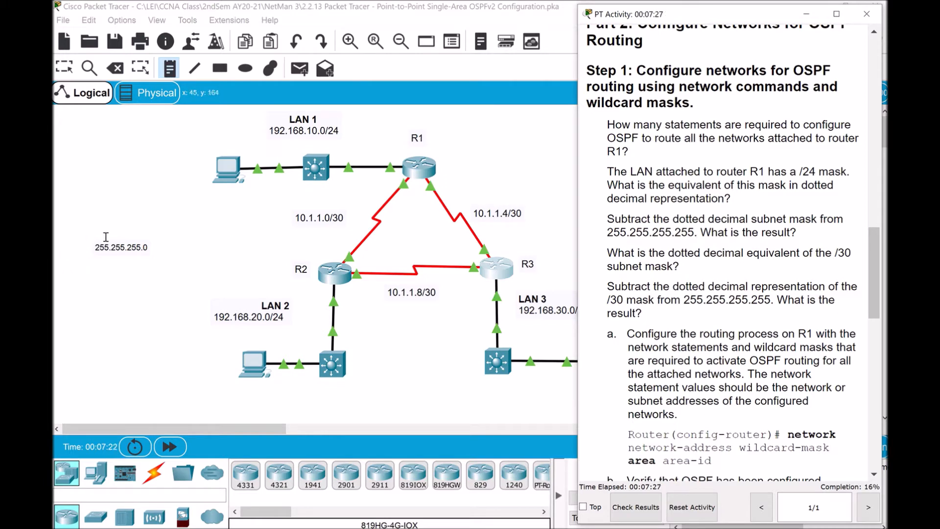
{"action": "left_click", "coordinate": [151, 247]}
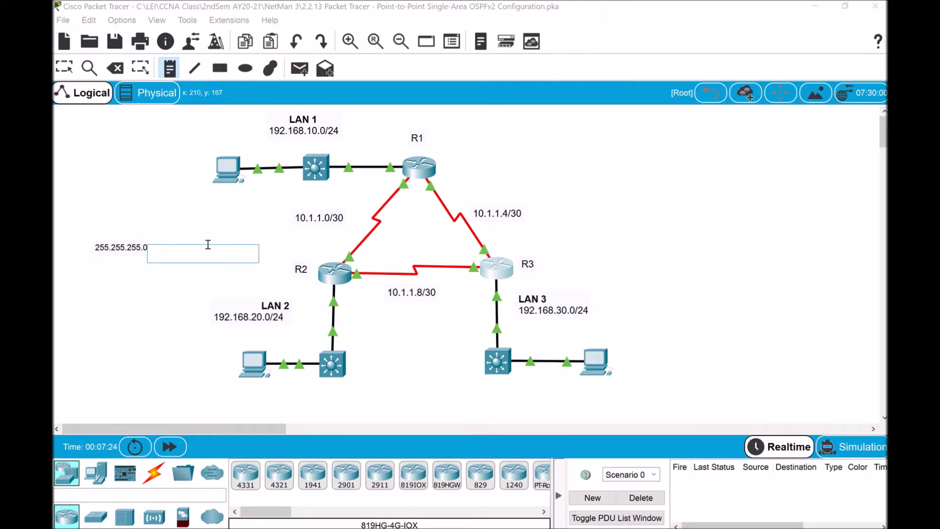
{"action": "left_click", "coordinate": [104, 265]}
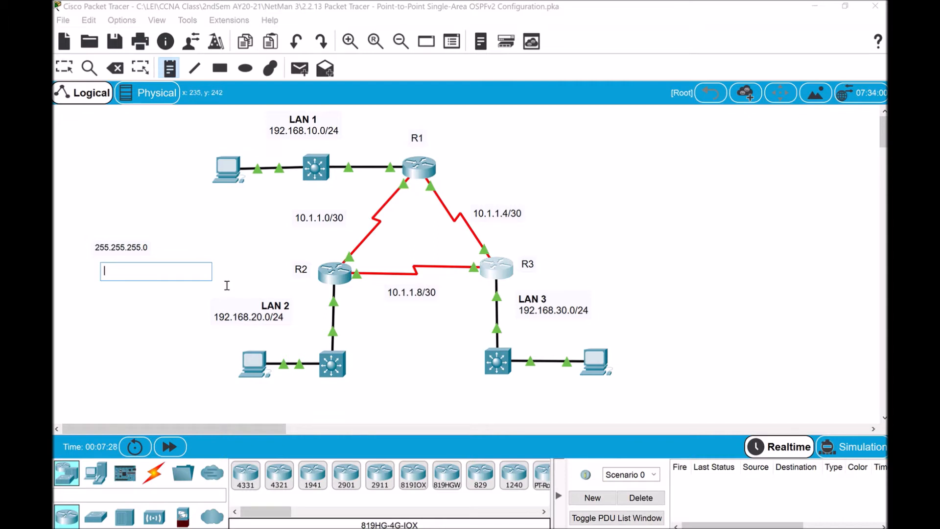
{"action": "type", "text": "0."}
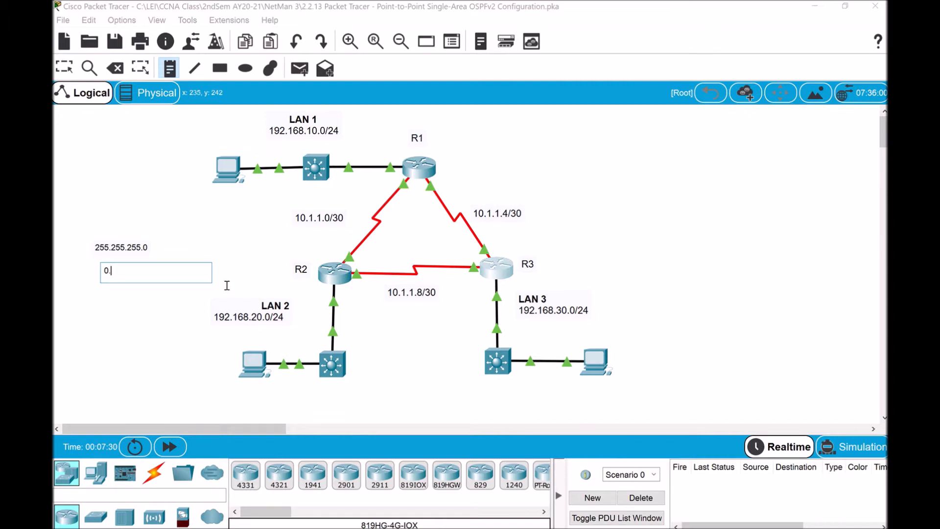
{"action": "type", "text": "0.0.255"}
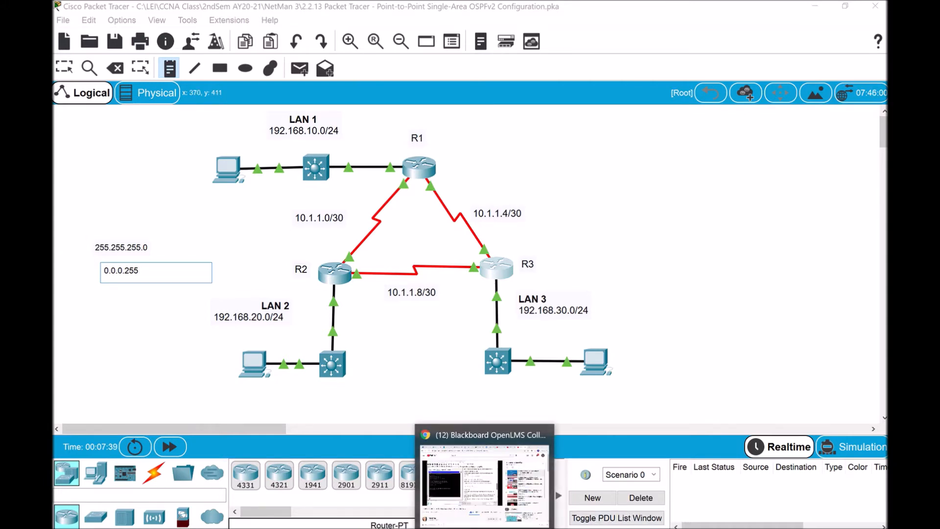
{"action": "mouse_move", "coordinate": [627, 528]}
{"action": "left_click", "coordinate": [408, 485]}
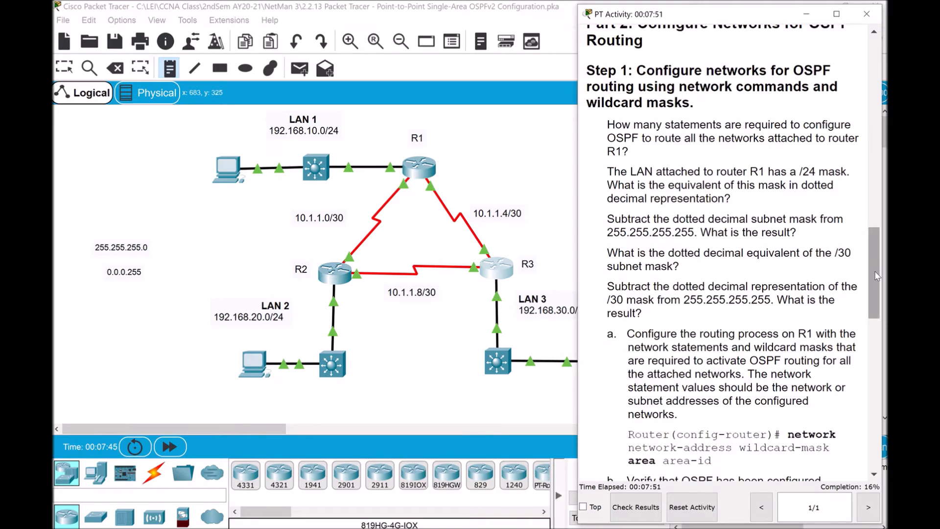
{"action": "left_click_drag", "start_coordinate": [877, 277], "coordinate": [877, 281]}
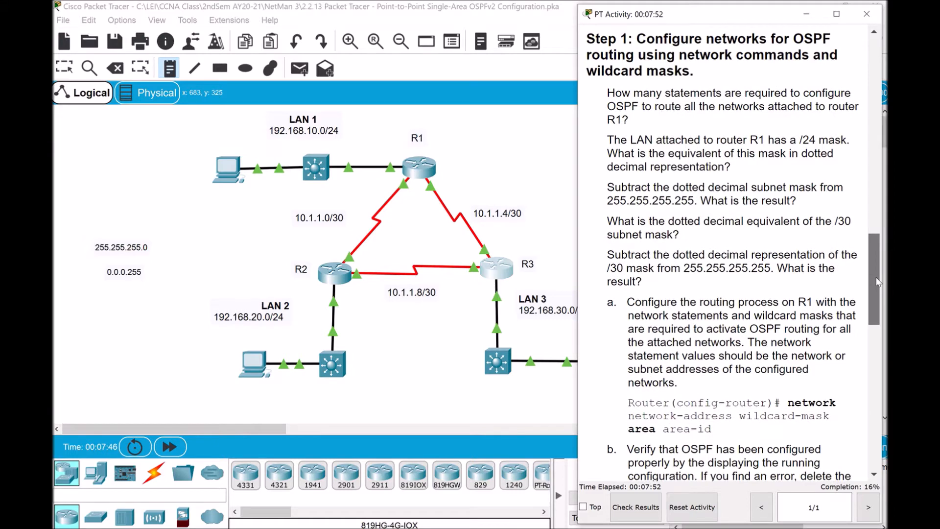
{"action": "left_click", "coordinate": [95, 294]}
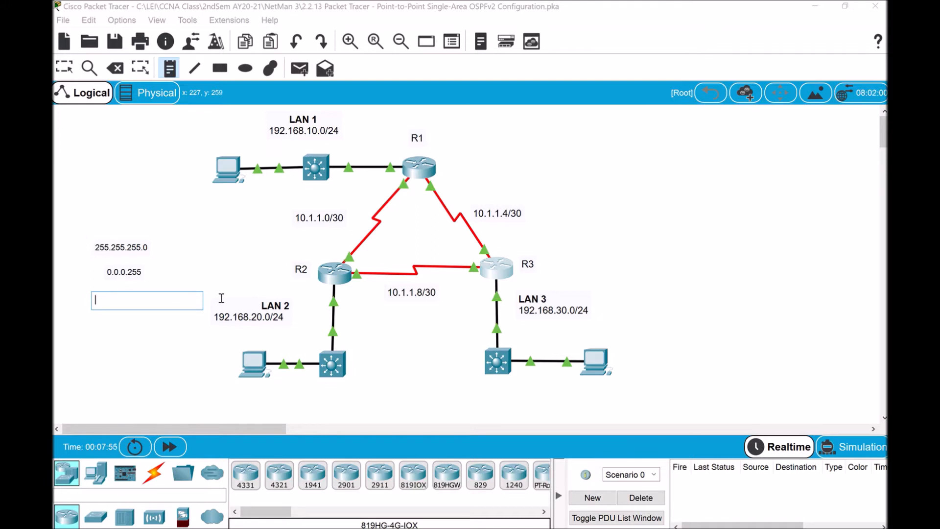
- Type 255.255.255.252 into the new canvas note
{"action": "type", "text": "2"}
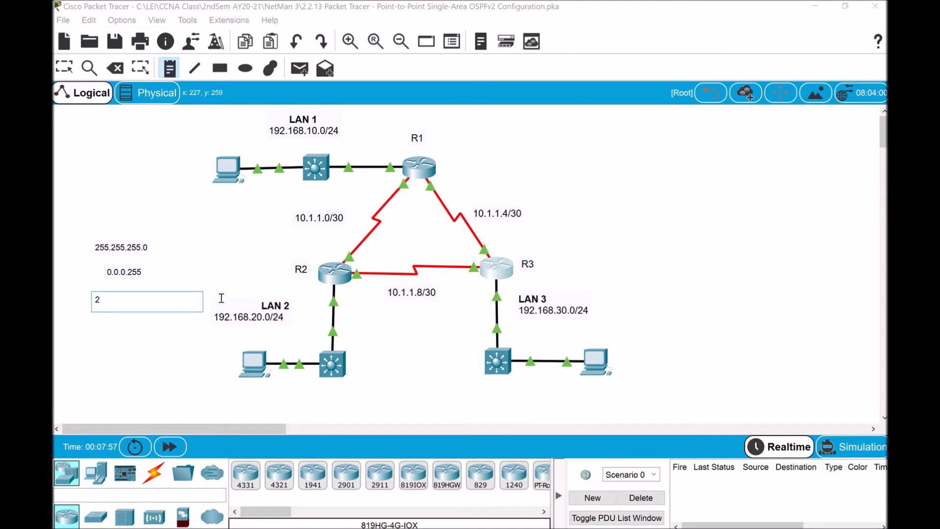
{"action": "type", "text": "55.255.255."}
{"action": "type", "text": "252"}
{"action": "left_click", "coordinate": [631, 527]}
{"action": "left_click", "coordinate": [421, 492]}
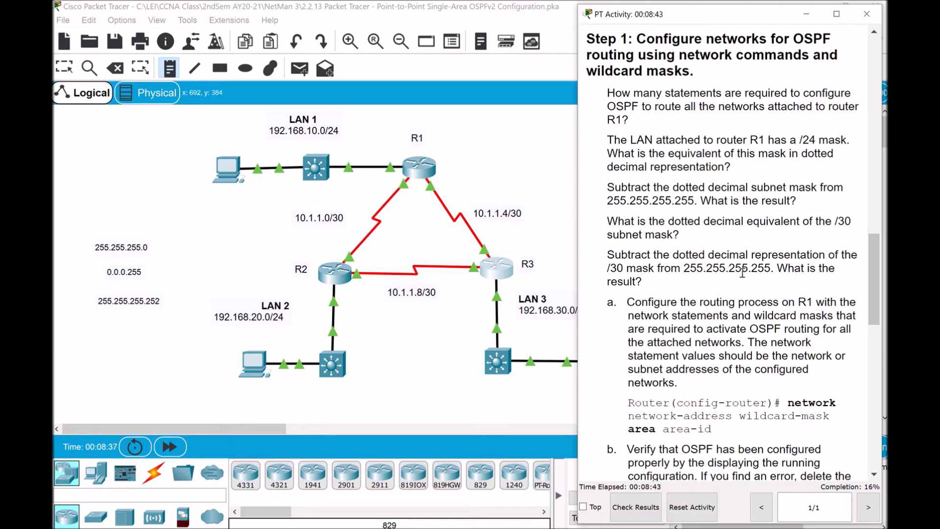
- Add the /30 wildcard note 0.0.0.3 below it, place an empty note near LAN 2, and reopen the instructions
{"action": "left_click", "coordinate": [110, 321]}
{"action": "type", "text": "0.0.0"}
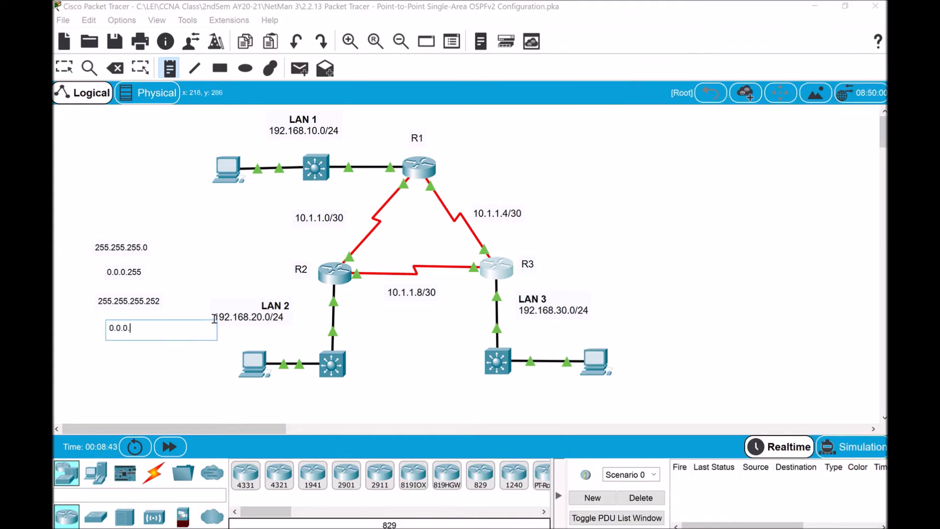
{"action": "type", "text": ".3"}
{"action": "left_click_drag", "start_coordinate": [149, 329], "coordinate": [101, 332]}
{"action": "left_click", "coordinate": [143, 275]}
{"action": "left_click", "coordinate": [189, 319]}
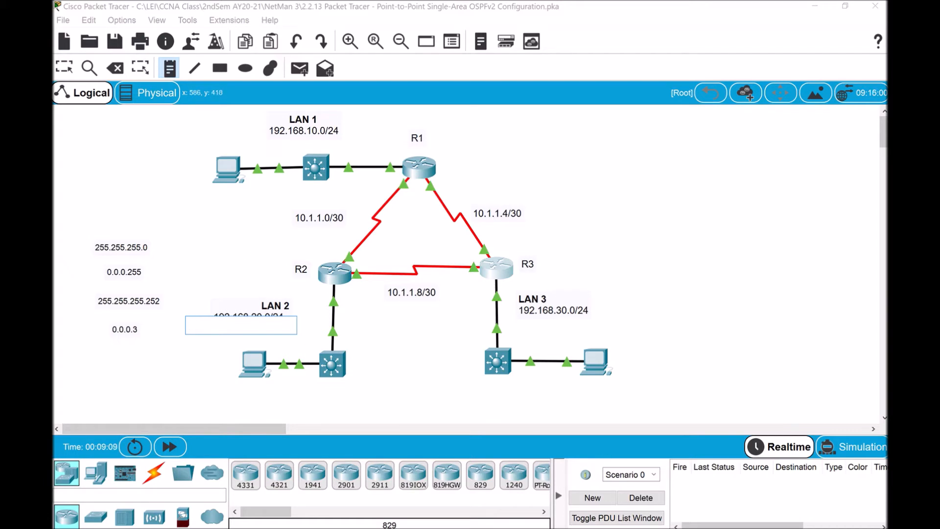
{"action": "left_click", "coordinate": [392, 495]}
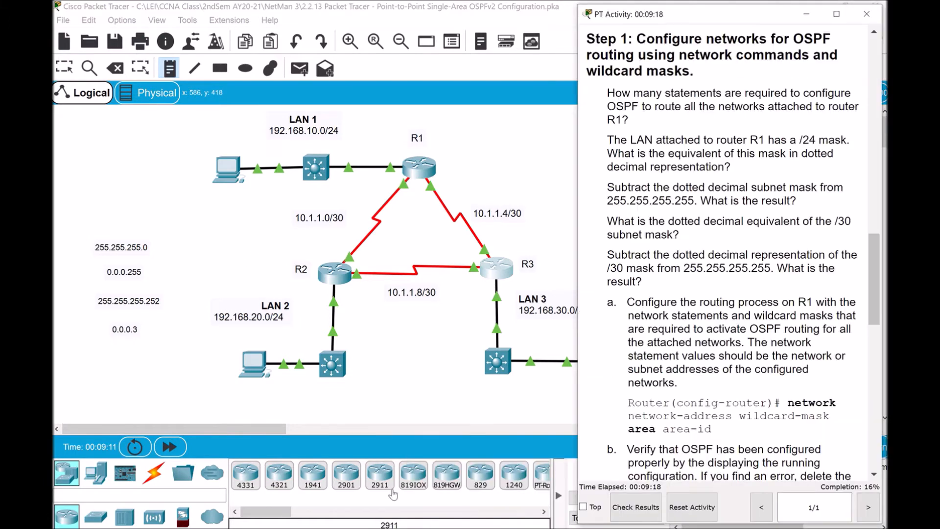
- Scroll the PT Activity instructions to Step 1a and reopen router R1's CLI
{"action": "left_click_drag", "start_coordinate": [878, 260], "coordinate": [871, 285]}
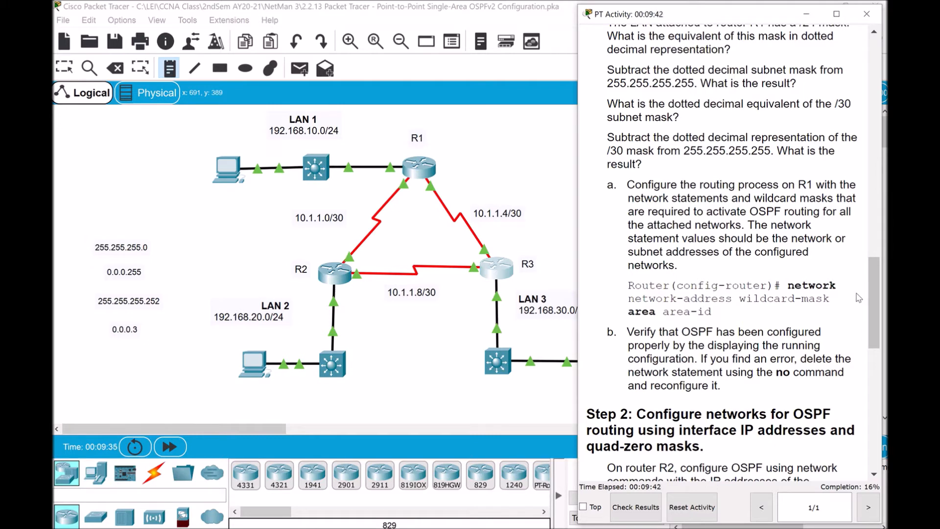
{"action": "left_click_drag", "start_coordinate": [873, 294], "coordinate": [873, 295]}
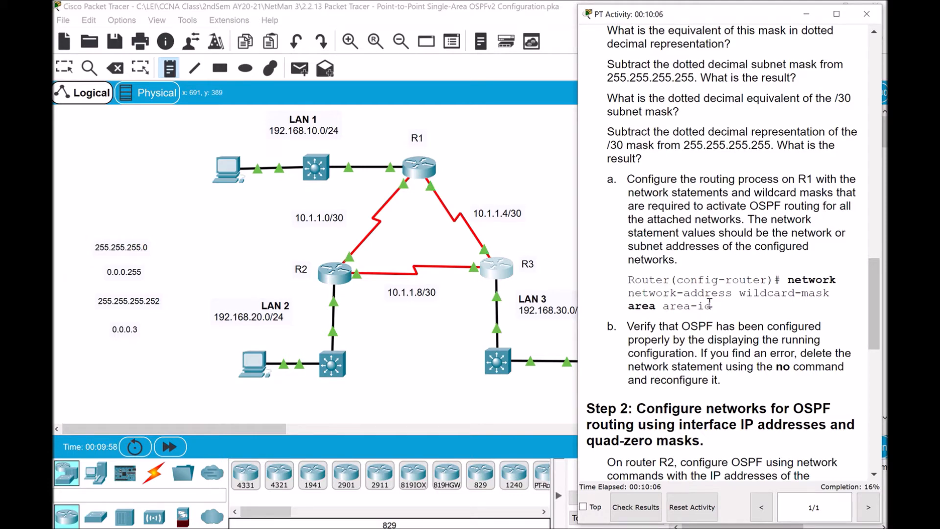
{"action": "left_click", "coordinate": [302, 200]}
{"action": "left_click", "coordinate": [421, 167]}
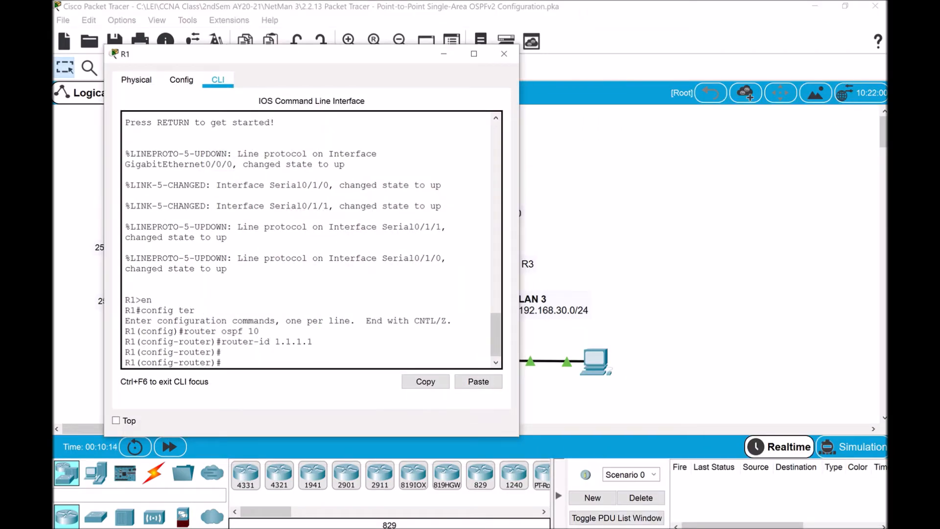
- On R1, add network 192.168.10.0 0.0.0.255 area 0 under OSPF process 10
{"action": "left_click", "coordinate": [395, 481]}
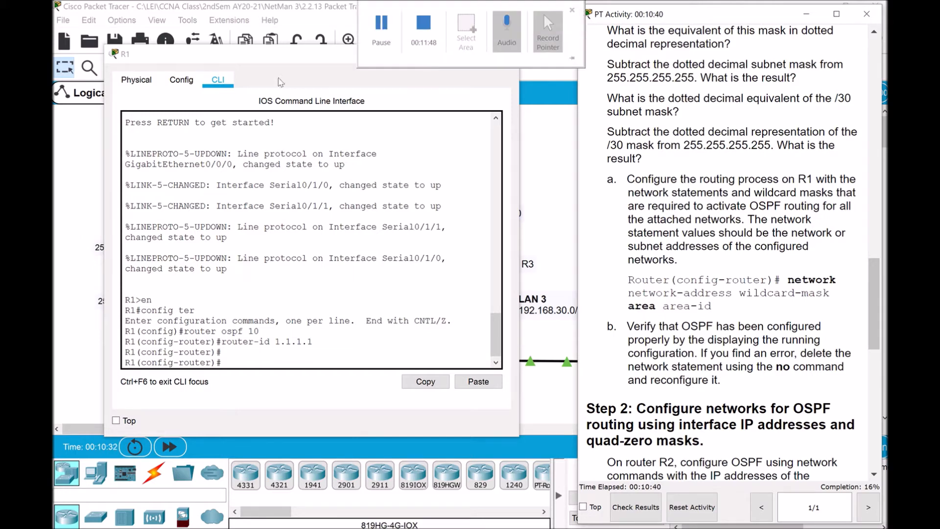
{"action": "left_click", "coordinate": [444, 54]}
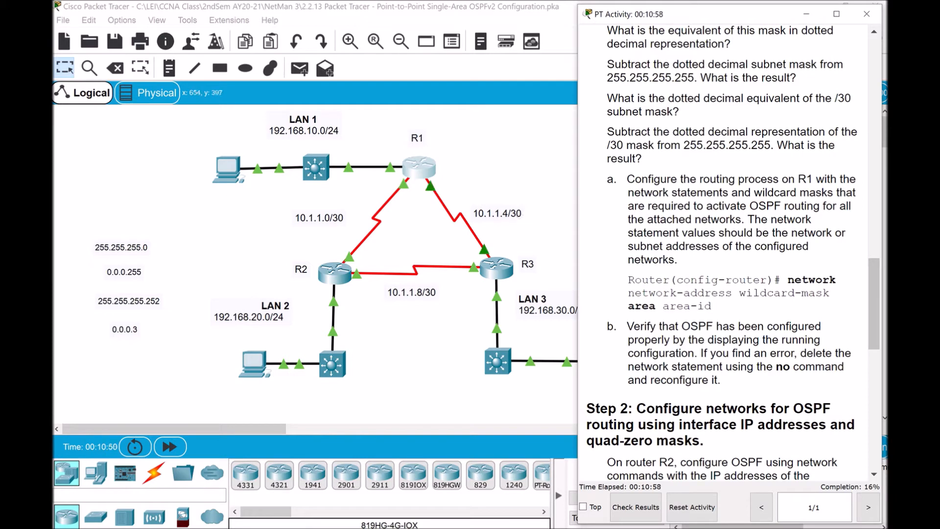
{"action": "left_click", "coordinate": [641, 528]}
{"action": "left_click", "coordinate": [644, 480]}
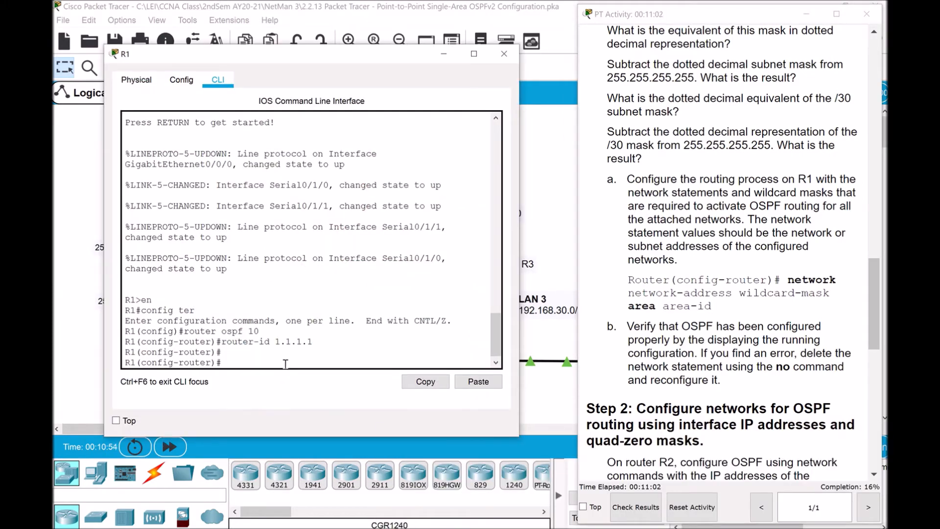
{"action": "type", "text": "work 192.168"}
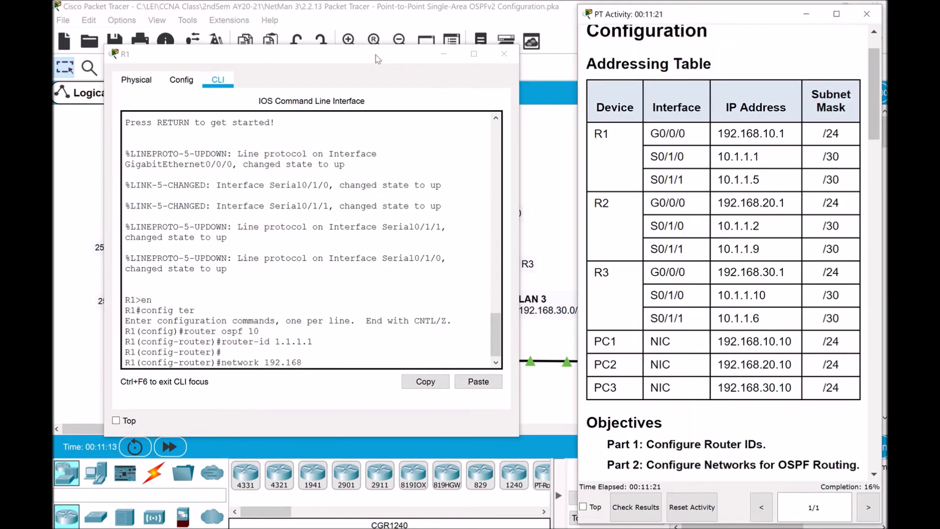
{"action": "left_click_drag", "start_coordinate": [377, 59], "coordinate": [409, 36]}
{"action": "type", "text": ".10.0"}
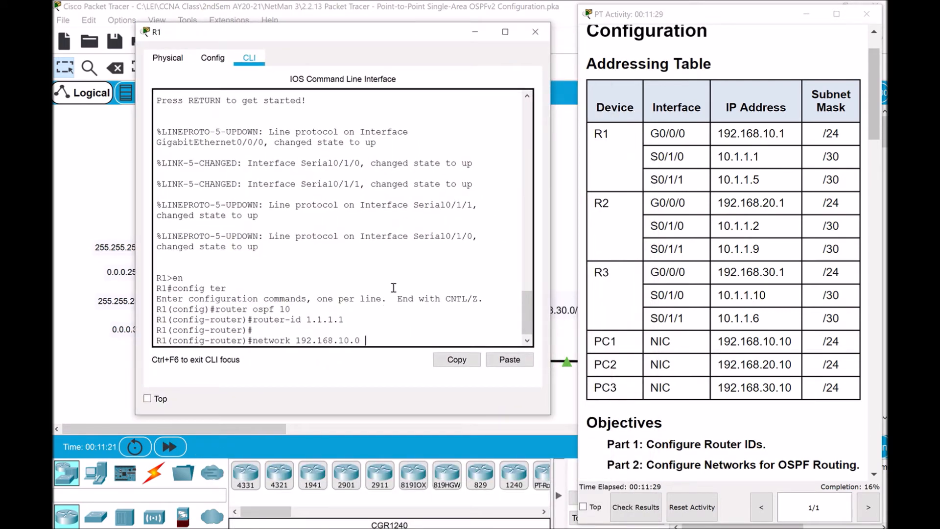
{"action": "left_click_drag", "start_coordinate": [337, 33], "coordinate": [335, 159]}
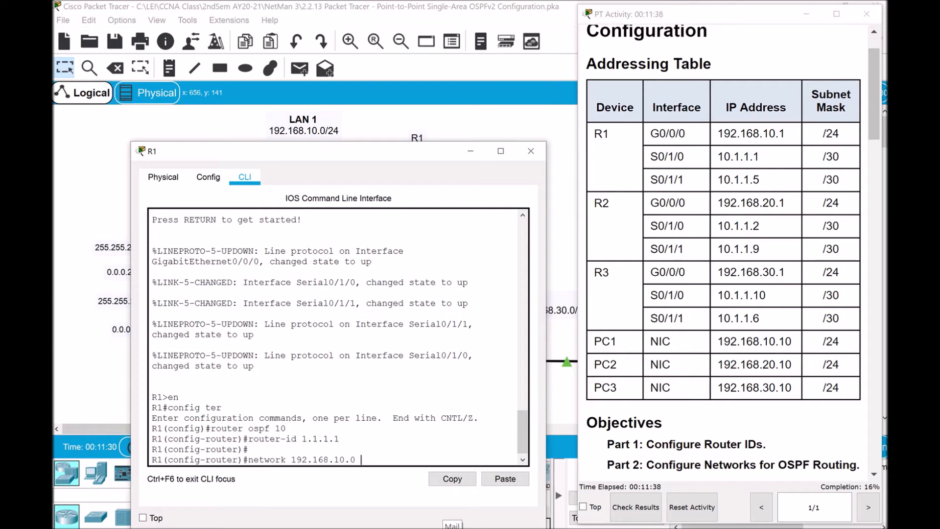
{"action": "type", "text": "0.0.0.255 area"}
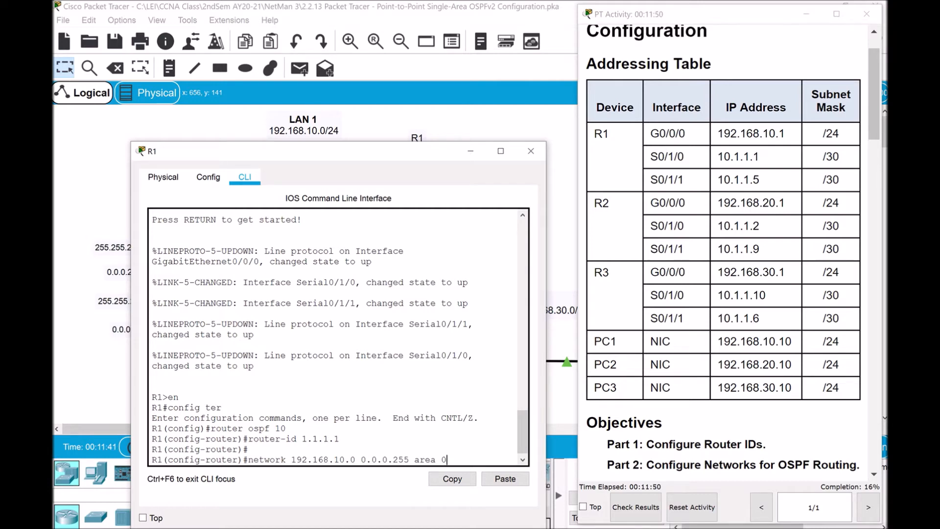
{"action": "type", "text": "0"}
{"action": "key", "text": "Return"}
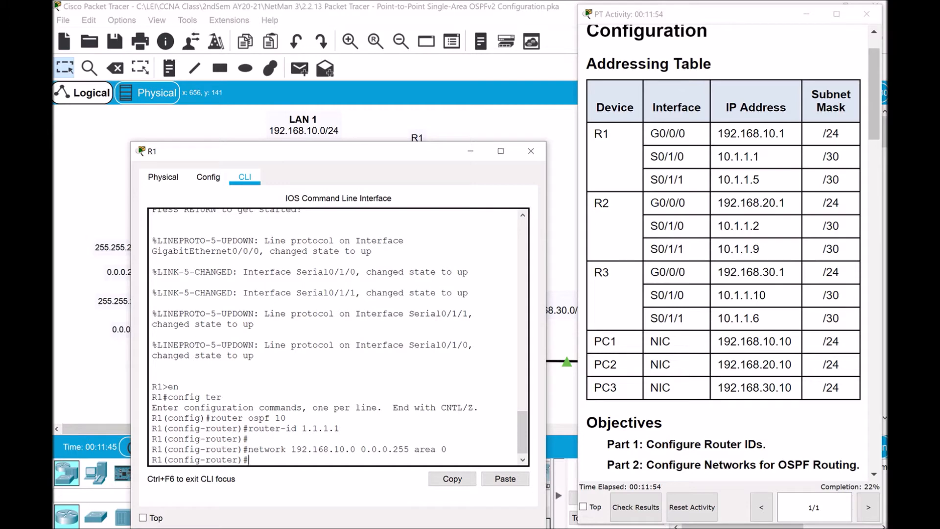
- Add network 10.1.1.0 0.0.0.3 area 0 on R1
{"action": "type", "text": "network"}
{"action": "left_click_drag", "start_coordinate": [216, 159], "coordinate": [525, 145]}
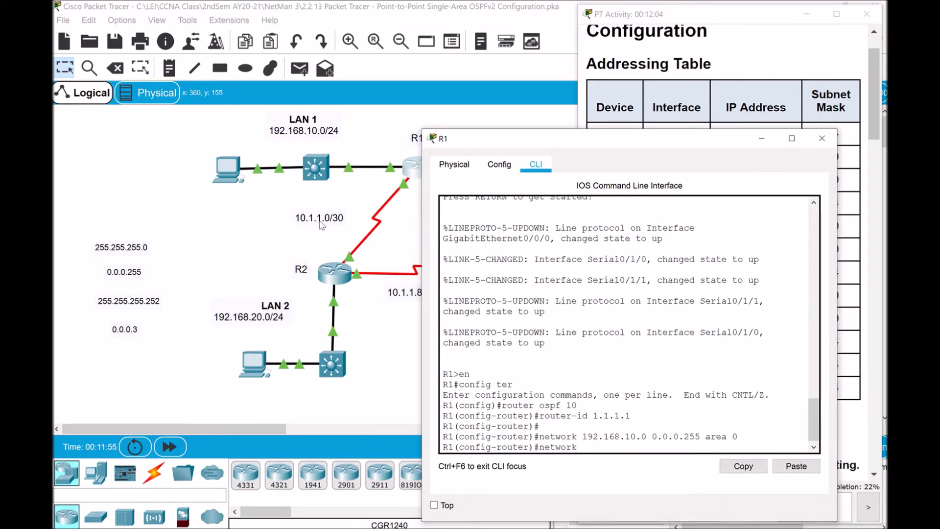
{"action": "left_click_drag", "start_coordinate": [549, 144], "coordinate": [273, 127]}
{"action": "type", "text": "10"}
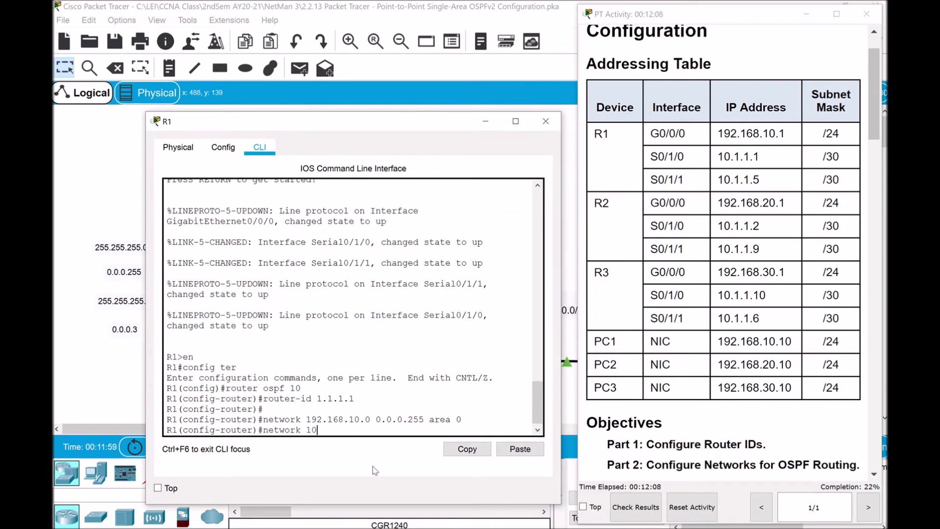
{"action": "type", "text": ".1.1.0 0.0.0.3 area"}
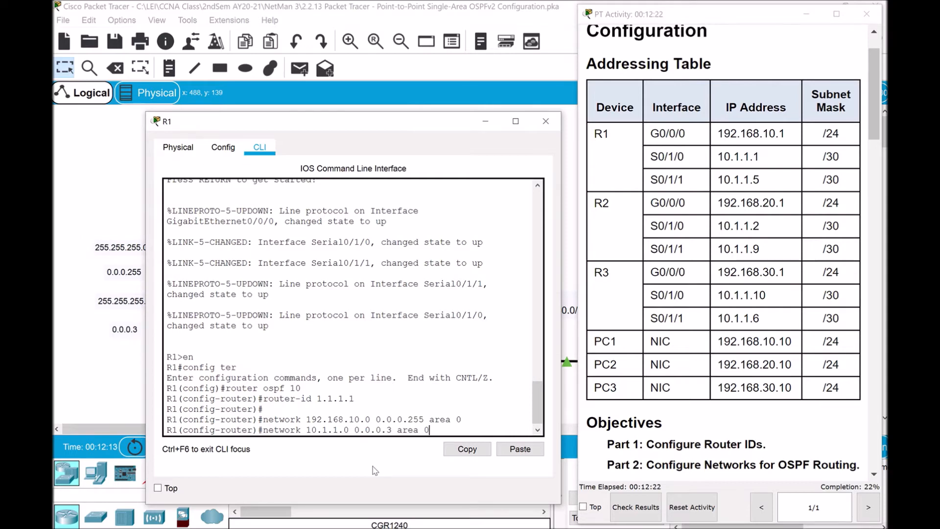
{"action": "type", "text": " 0"}
{"action": "key", "text": "Return"}
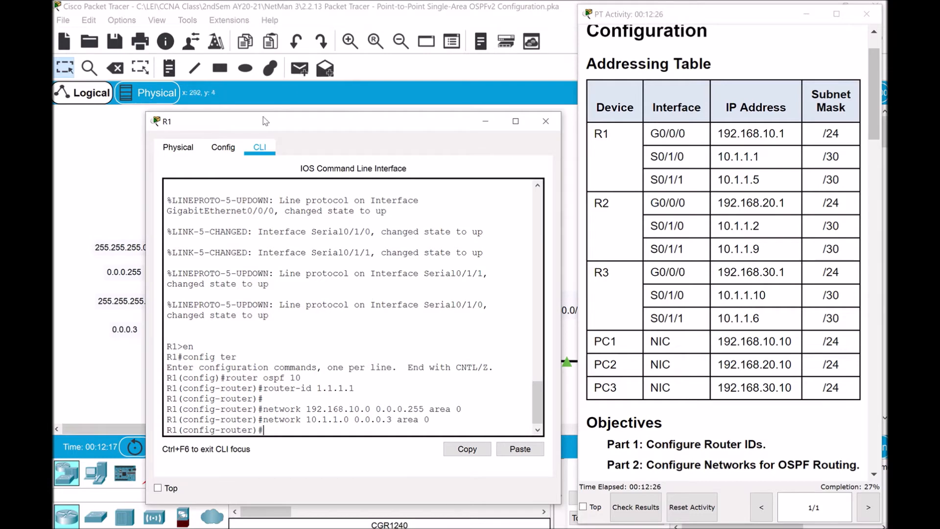
- Add network 10.1.1.4 0.0.0.3 area 0 by editing the recalled previous statement
{"action": "left_click_drag", "start_coordinate": [297, 125], "coordinate": [298, 83]}
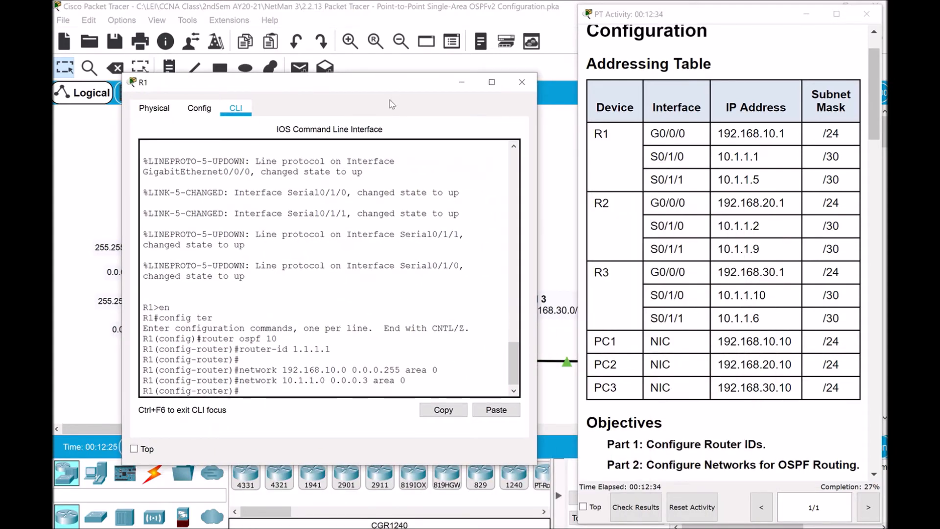
{"action": "key", "text": "Up"}
{"action": "key", "text": "Left"}
{"action": "key", "text": "Left"}
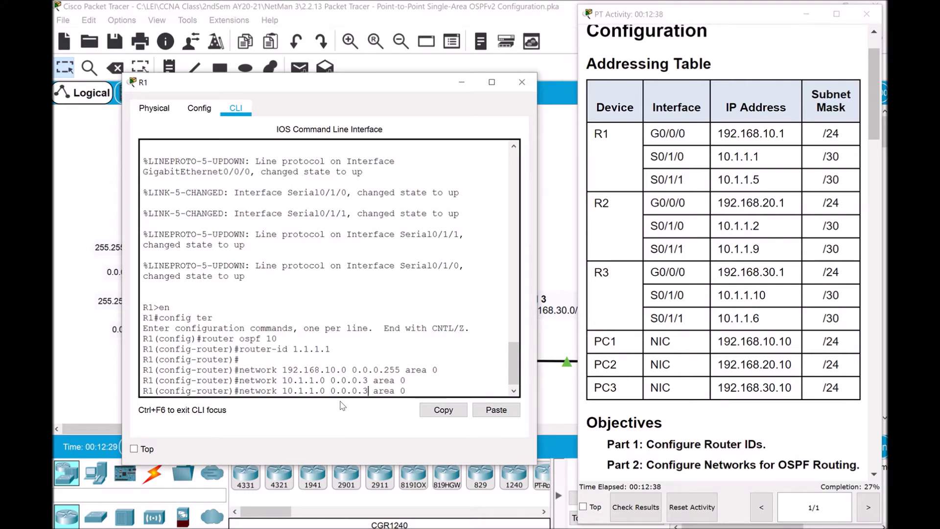
{"action": "key", "text": "BackSpace"}
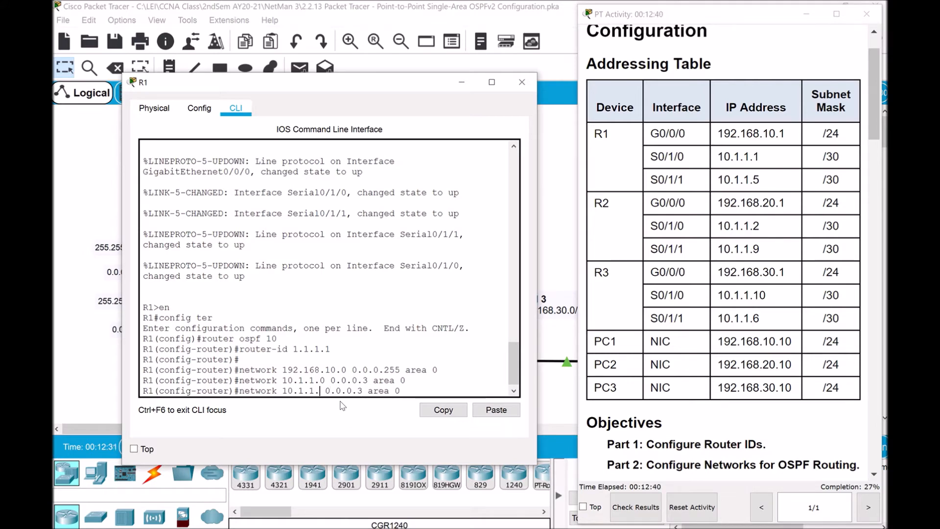
{"action": "type", "text": "4"}
{"action": "key", "text": "Return"}
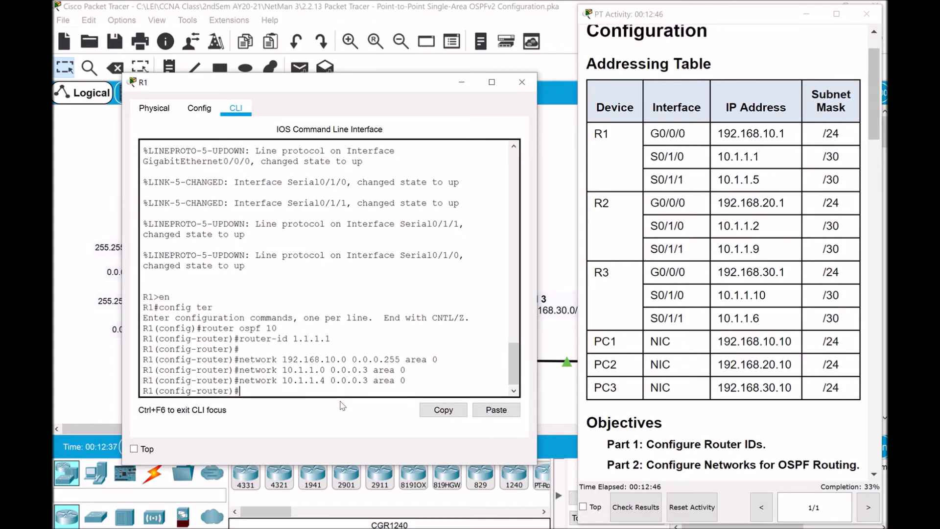
{"action": "key", "text": "Return"}
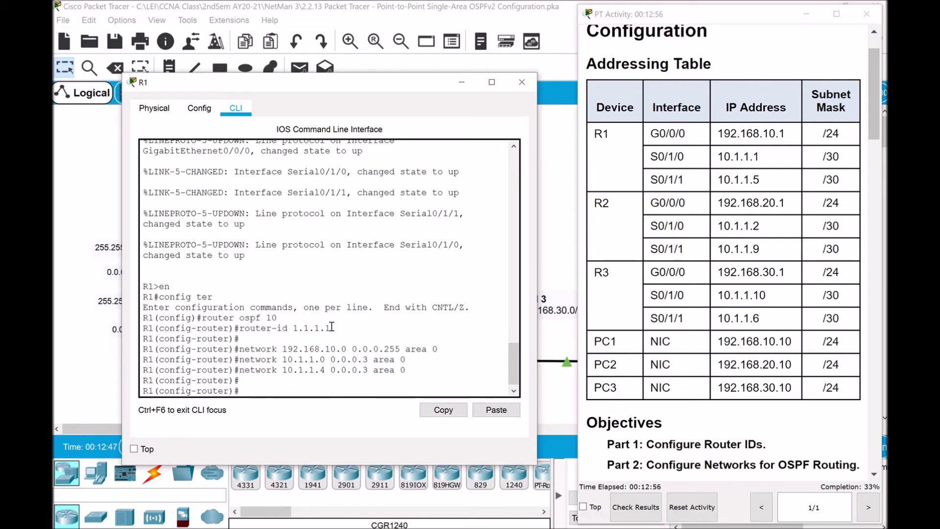
- Return R1 to privileged EXEC mode and display its running configuration
{"action": "type", "text": "exit"}
{"action": "key", "text": "Return"}
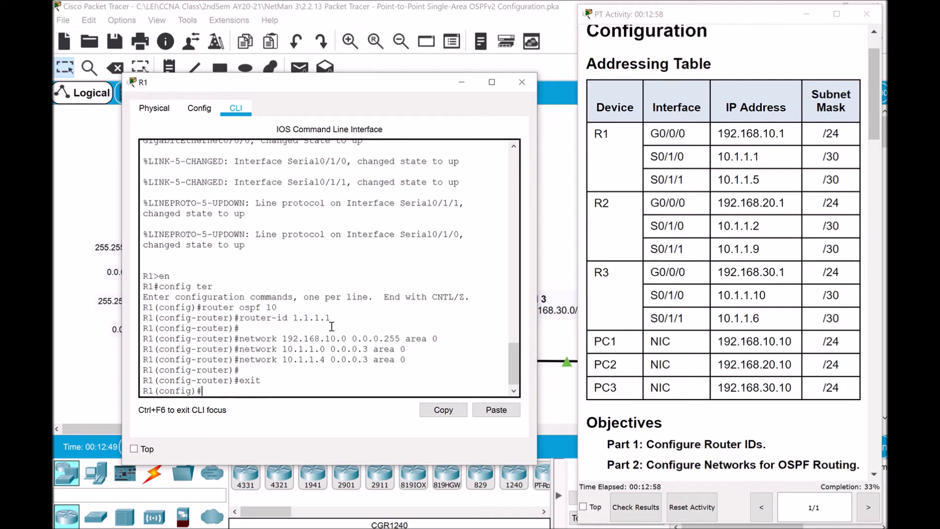
{"action": "type", "text": "exit"}
{"action": "key", "text": "Return"}
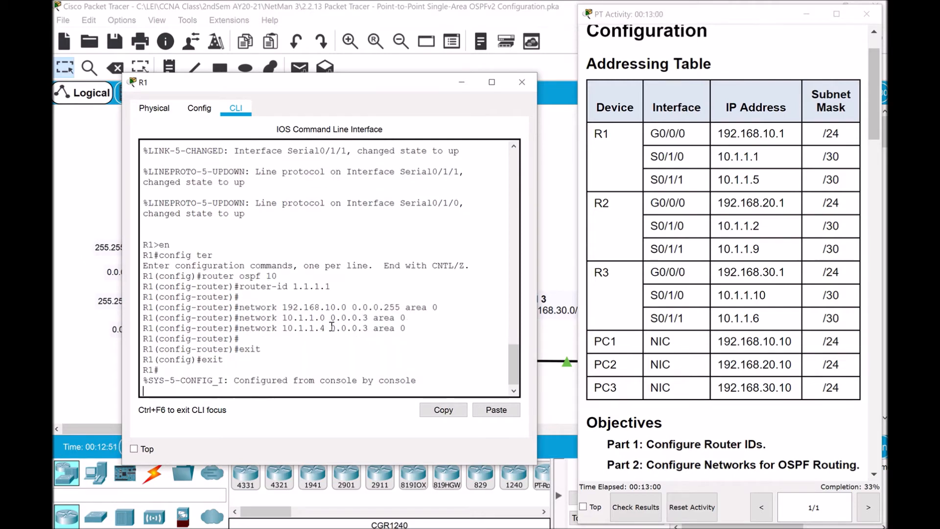
{"action": "key", "text": "Return"}
{"action": "type", "text": "shor run"}
{"action": "key", "text": "Return"}
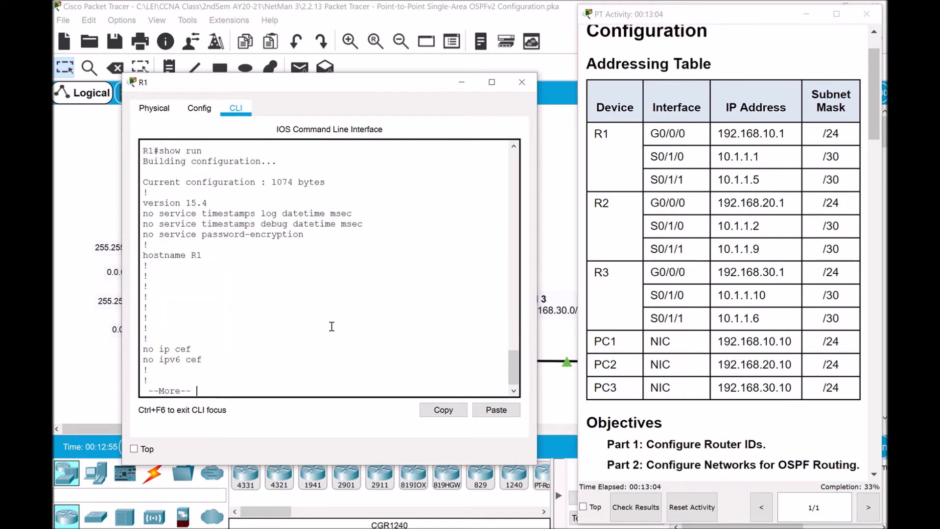
- Page to the router ospf 10 section, highlight the three network lines, then close R1's window
{"action": "key", "text": "space"}
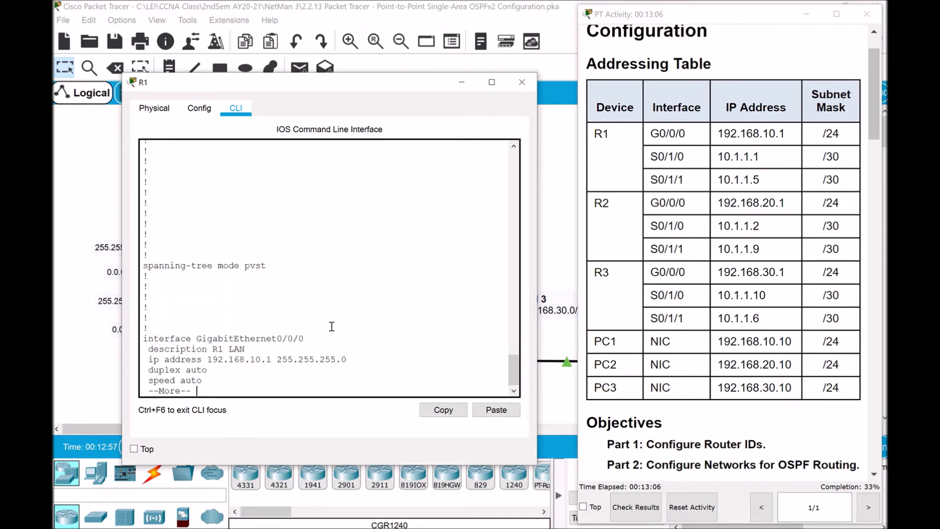
{"action": "key", "text": "space"}
{"action": "key", "text": "space"}
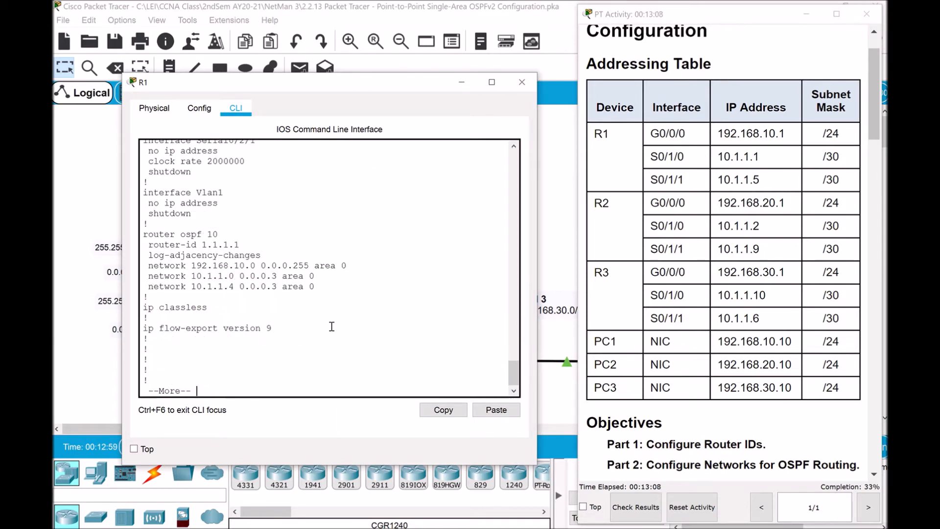
{"action": "left_click_drag", "start_coordinate": [146, 234], "coordinate": [340, 290]}
{"action": "left_click", "coordinate": [269, 249]}
{"action": "left_click_drag", "start_coordinate": [151, 265], "coordinate": [334, 294]}
{"action": "left_click", "coordinate": [334, 292]}
{"action": "key", "text": "space"}
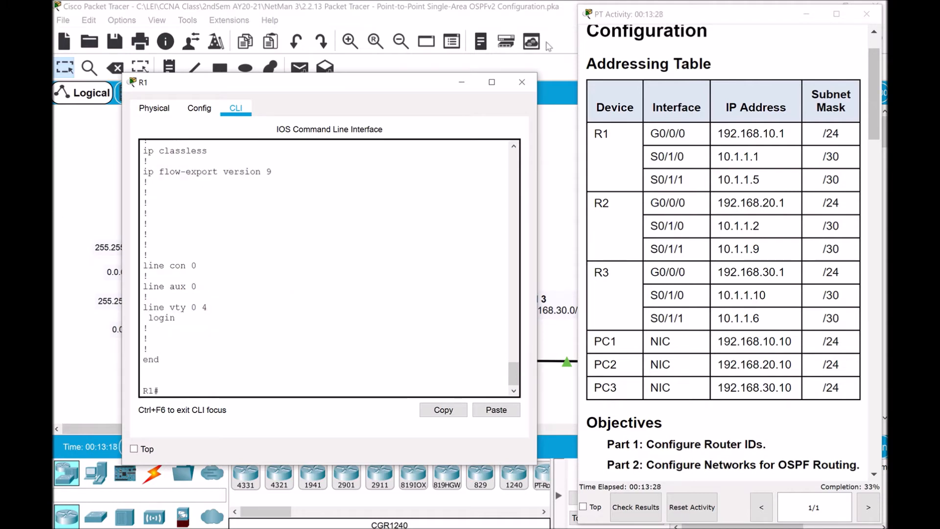
{"action": "left_click", "coordinate": [522, 82]}
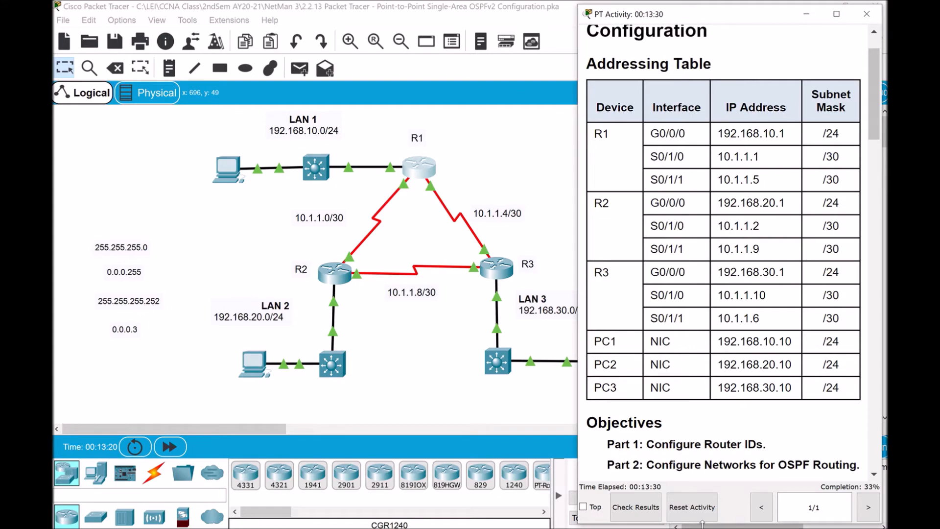
- Open R2's CLI, begin a network statement under router ospf 10, and move the console aside
{"action": "mouse_move", "coordinate": [735, 527]}
{"action": "left_click", "coordinate": [752, 442]}
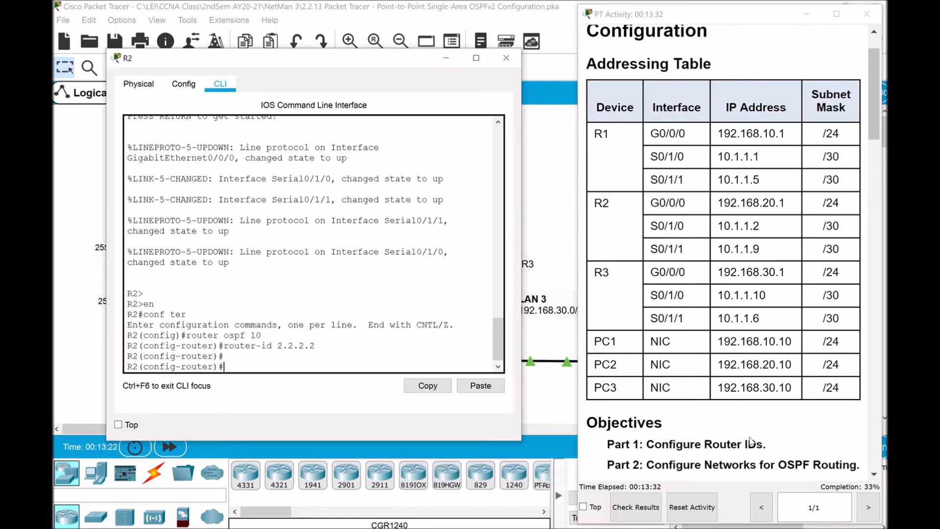
{"action": "left_click_drag", "start_coordinate": [872, 88], "coordinate": [880, 331]}
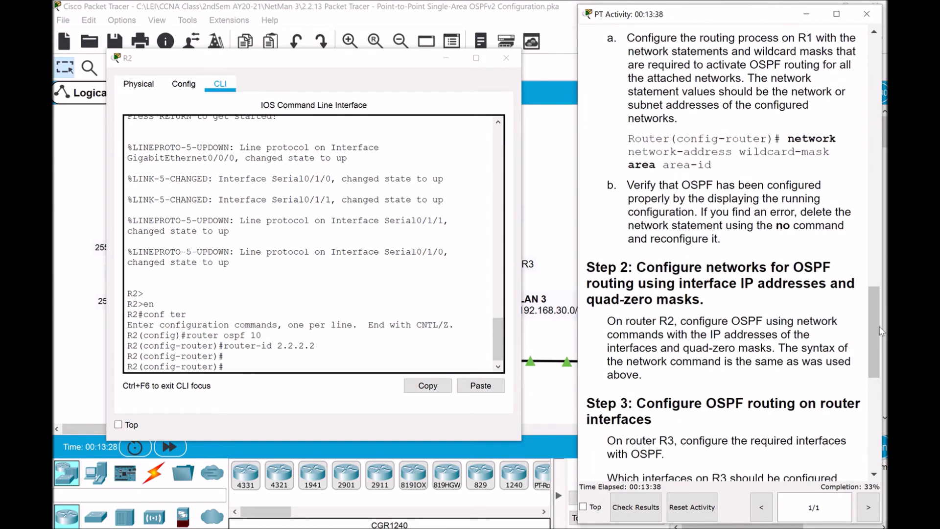
{"action": "left_click_drag", "start_coordinate": [877, 312], "coordinate": [880, 326]}
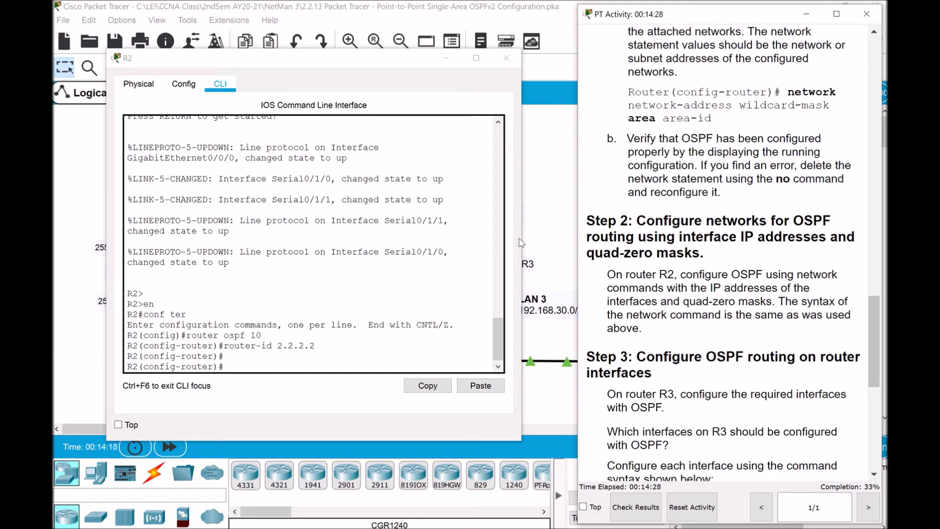
{"action": "left_click", "coordinate": [353, 354]}
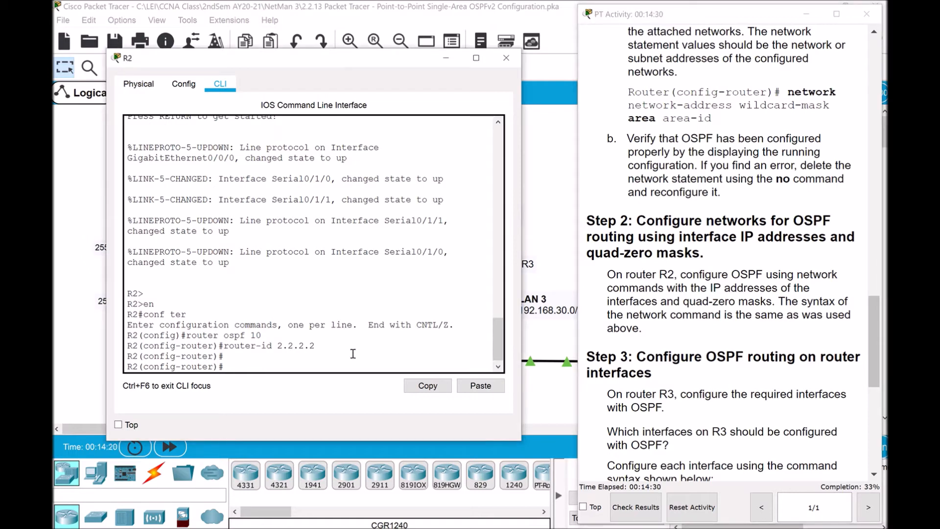
{"action": "key", "text": "Return"}
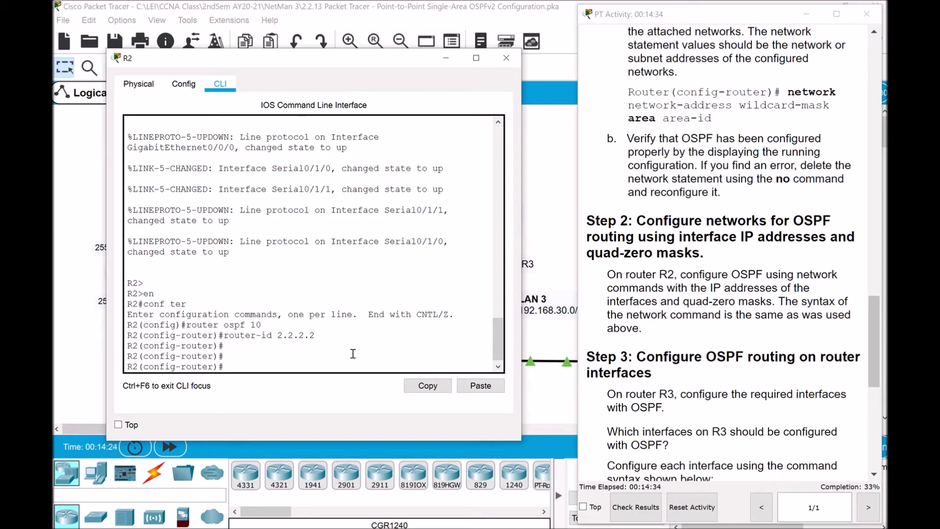
{"action": "type", "text": "network"}
{"action": "left_click_drag", "start_coordinate": [395, 61], "coordinate": [758, 109]}
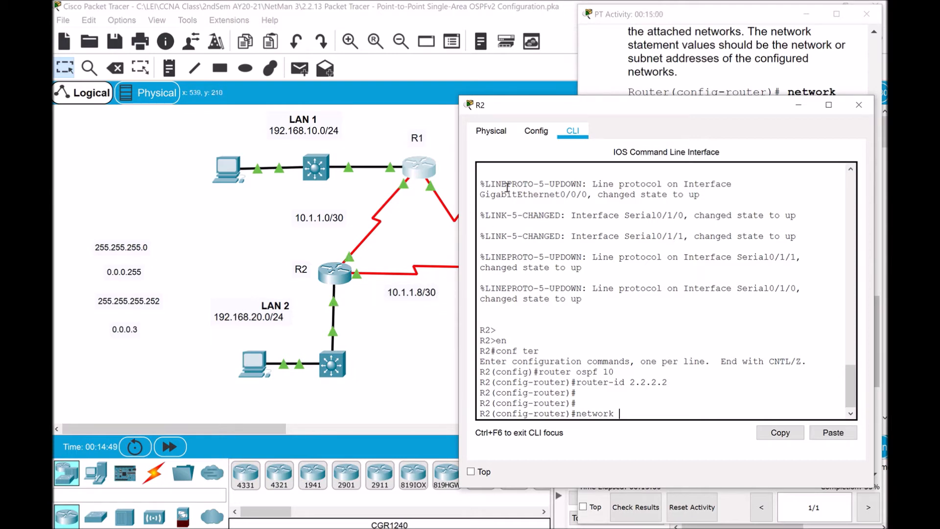
- Advertise 192.168.20.1 0.0.0.0 in OSPF area 0 on R2
{"action": "left_click_drag", "start_coordinate": [708, 111], "coordinate": [361, 91]}
{"action": "left_click_drag", "start_coordinate": [875, 335], "coordinate": [872, 42]}
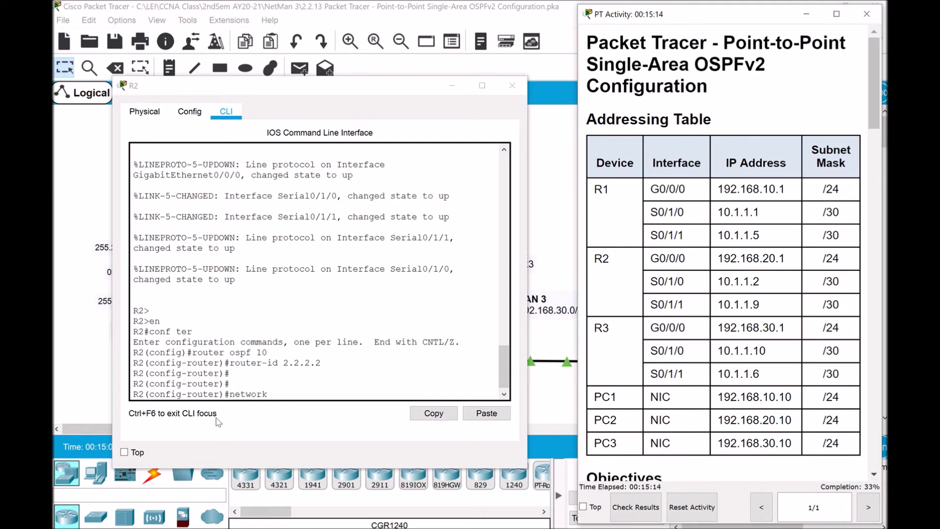
{"action": "left_click", "coordinate": [286, 394]}
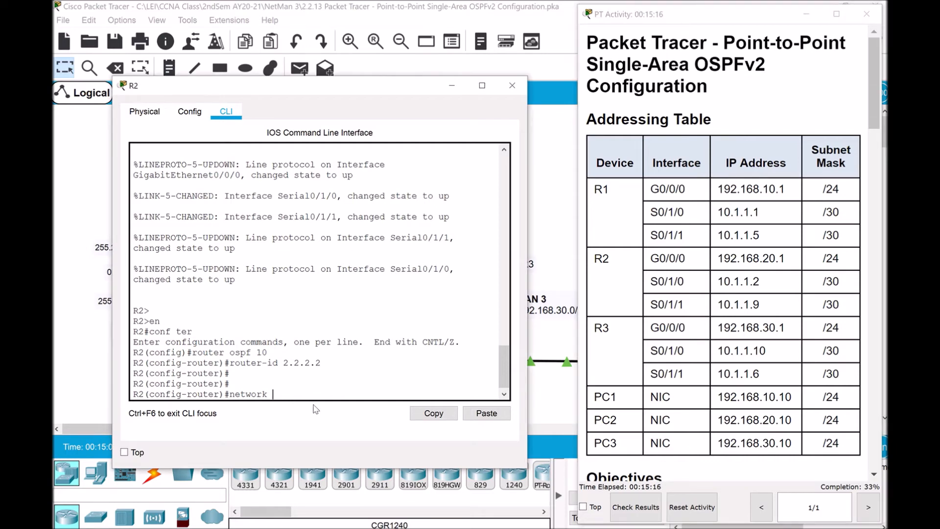
{"action": "type", "text": "192.168.20.1"}
{"action": "type", "text": "0.0.0.0 area 0"}
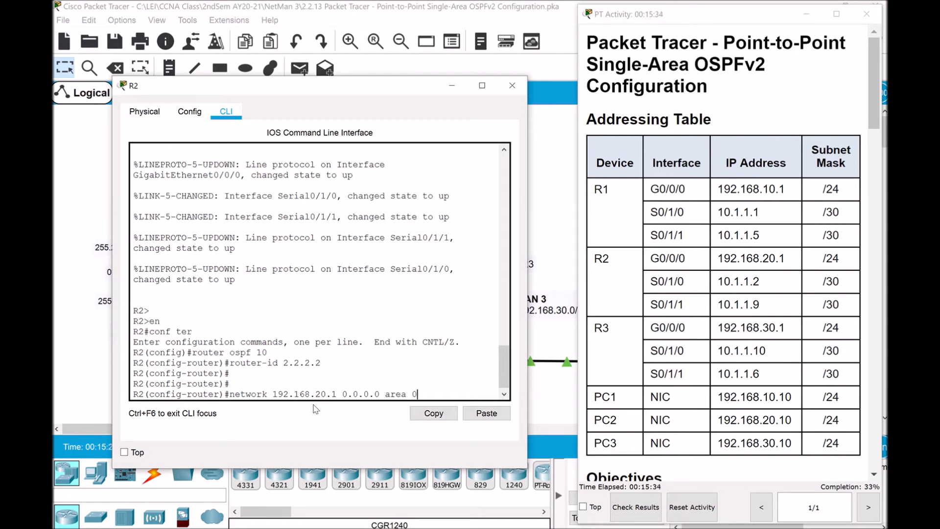
{"action": "key", "text": "Return"}
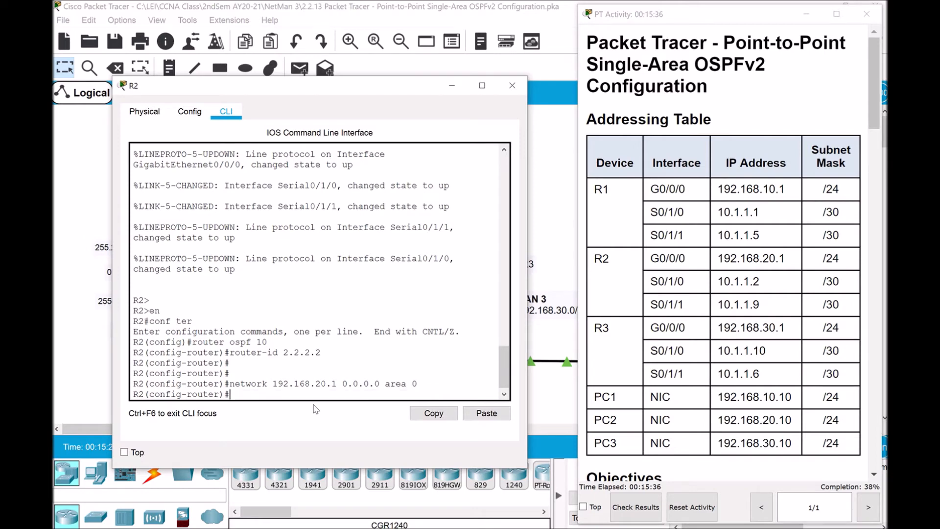
- Add network 10.1.1.2 0.0.0.0 area 0 on R2
{"action": "type", "text": "network 10.1.1.2 0.0.0.0 area 0"}
{"action": "key", "text": "Return"}
{"action": "key", "text": "Up"}
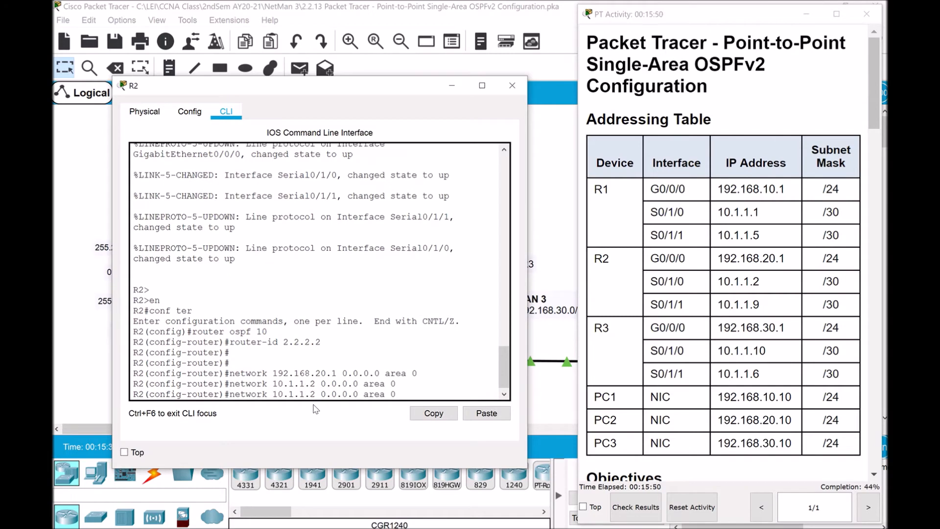
{"action": "key", "text": "Left"}
{"action": "key", "text": "Left"}
{"action": "key", "text": "Left"}
{"action": "key", "text": "Left"}
{"action": "key", "text": "Left"}
{"action": "key", "text": "Left"}
{"action": "key", "text": "Left"}
{"action": "key", "text": "Left"}
{"action": "key", "text": "Left"}
{"action": "key", "text": "Left"}
{"action": "key", "text": "Left"}
{"action": "key", "text": "Left"}
{"action": "key", "text": "BackSpace"}
{"action": "key", "text": "Return"}
- Correct the recalled statement to advertise 10.1.1.9 0.0.0.0 in area 0
{"action": "key", "text": "Up"}
{"action": "key", "text": "Left"}
{"action": "key", "text": "Left"}
{"action": "key", "text": "Left"}
{"action": "key", "text": "Left"}
{"action": "key", "text": "Left"}
{"action": "key", "text": "Left"}
{"action": "key", "text": "Left"}
{"action": "key", "text": "Left"}
{"action": "key", "text": "Left"}
{"action": "key", "text": "Left"}
{"action": "key", "text": "Left"}
{"action": "key", "text": "Left"}
{"action": "key", "text": "Left"}
{"action": "key", "text": "Left"}
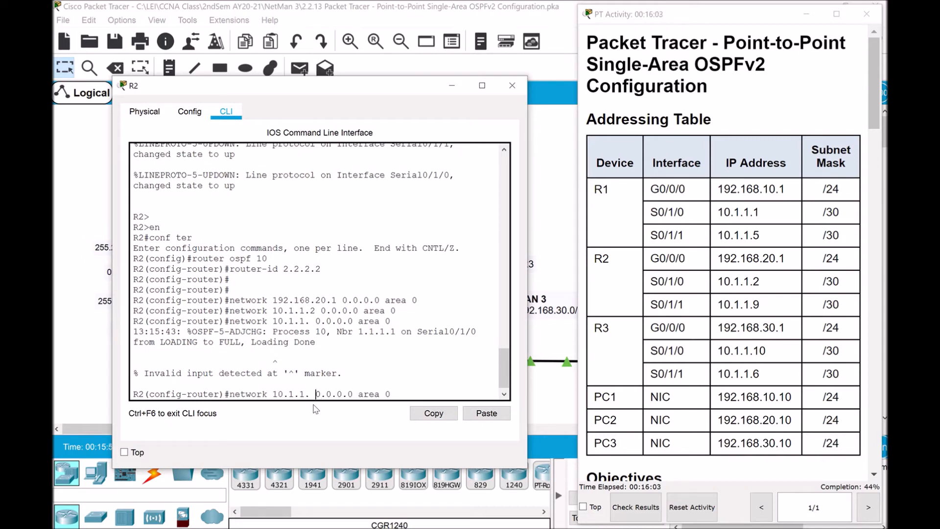
{"action": "type", "text": "9"}
{"action": "key", "text": "Right"}
{"action": "key", "text": "Right"}
{"action": "key", "text": "Right"}
{"action": "key", "text": "Right"}
{"action": "key", "text": "Right"}
{"action": "key", "text": "Right"}
{"action": "key", "text": "Return"}
{"action": "key", "text": "Return"}
{"action": "key", "text": "Return"}
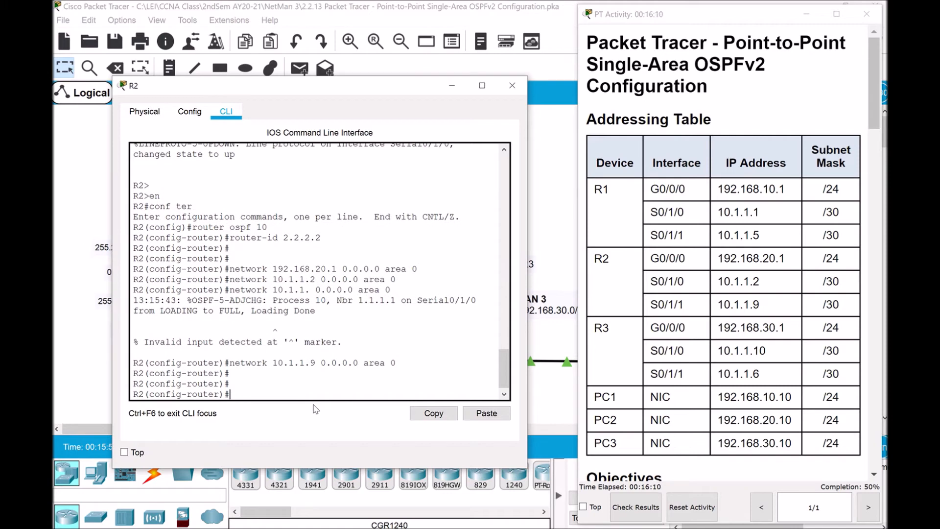
{"action": "type", "text": "do show run"}
- Page R2's running configuration to router ospf 10, highlight its three network lines, then hide the console
{"action": "key", "text": "Return"}
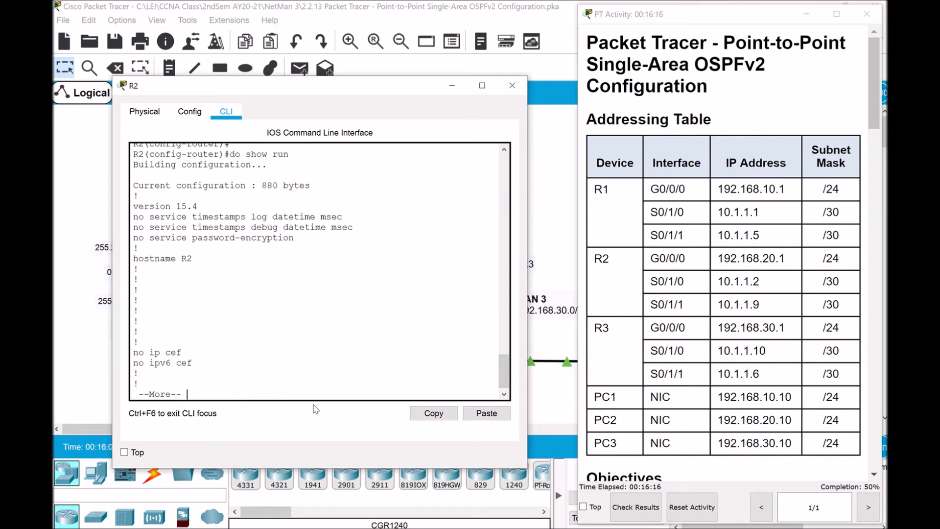
{"action": "key", "text": "space"}
{"action": "key", "text": "space"}
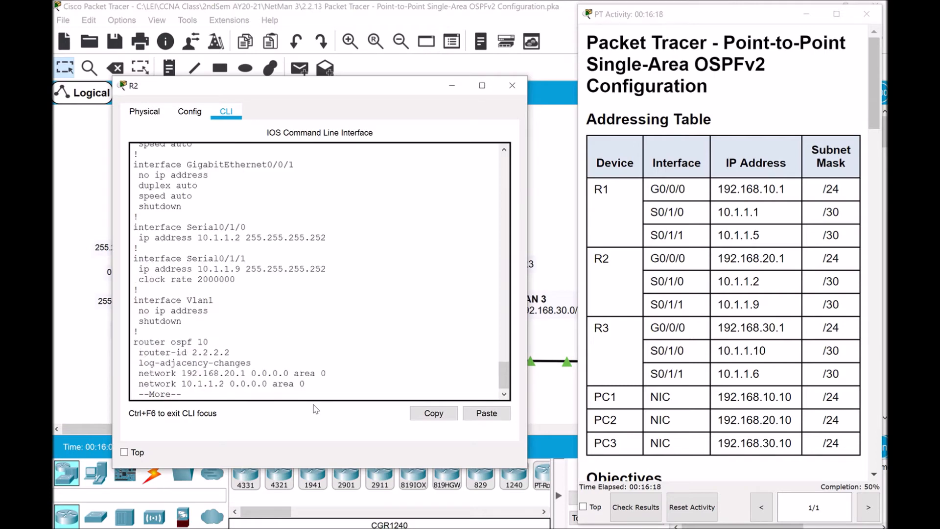
{"action": "key", "text": "space"}
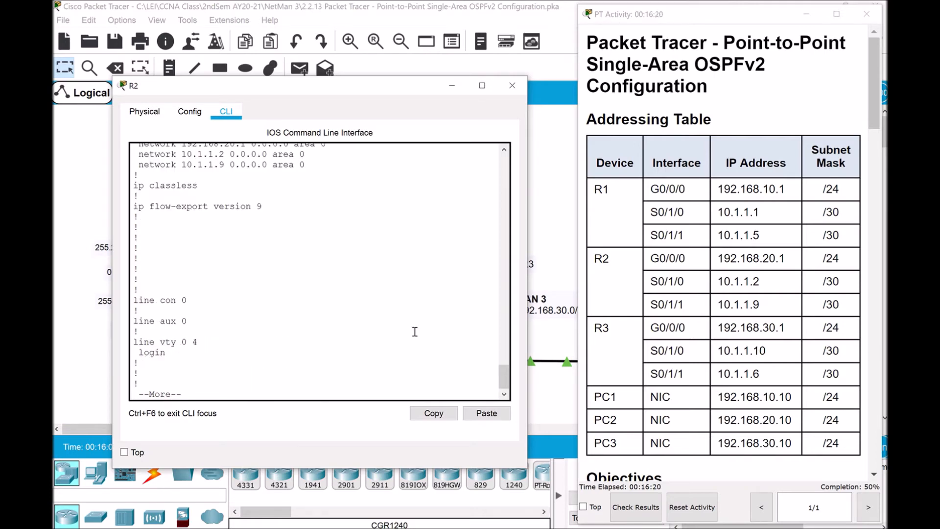
{"action": "scroll", "coordinate": [502, 378], "scroll_direction": "up", "scroll_amount": 1}
{"action": "scroll", "coordinate": [502, 379], "scroll_direction": "up", "scroll_amount": 4}
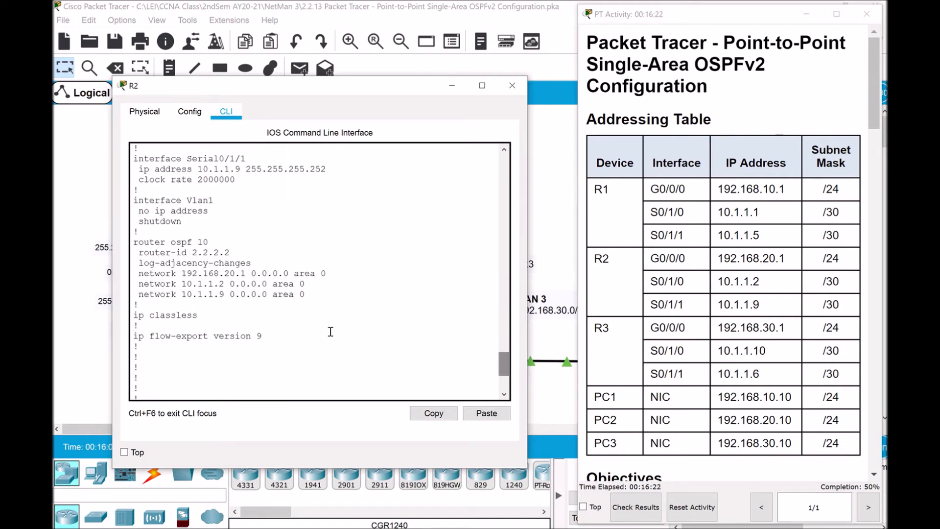
{"action": "left_click_drag", "start_coordinate": [137, 274], "coordinate": [312, 297]}
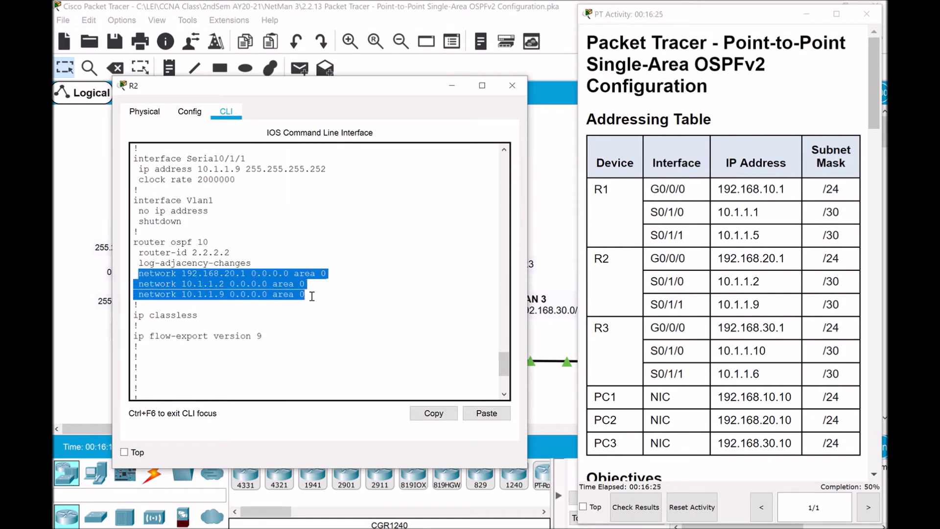
{"action": "left_click", "coordinate": [384, 346]}
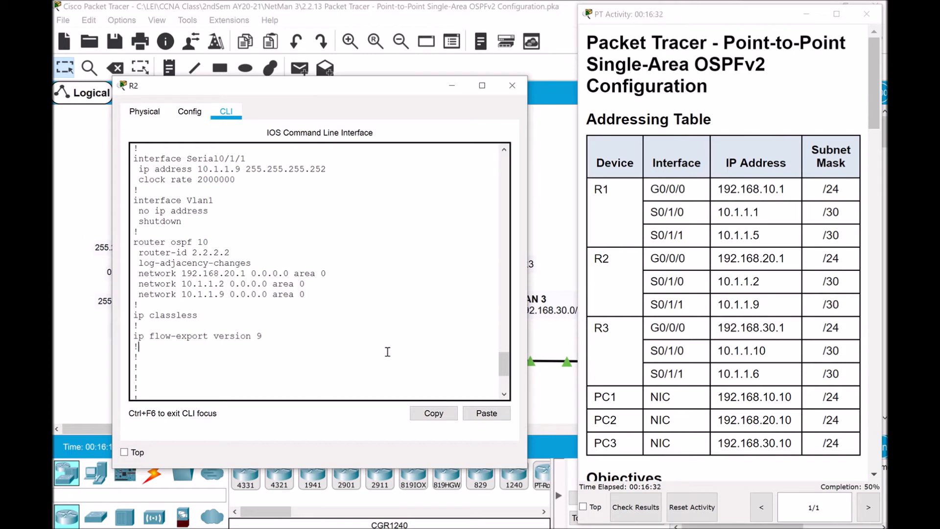
{"action": "left_click", "coordinate": [452, 86]}
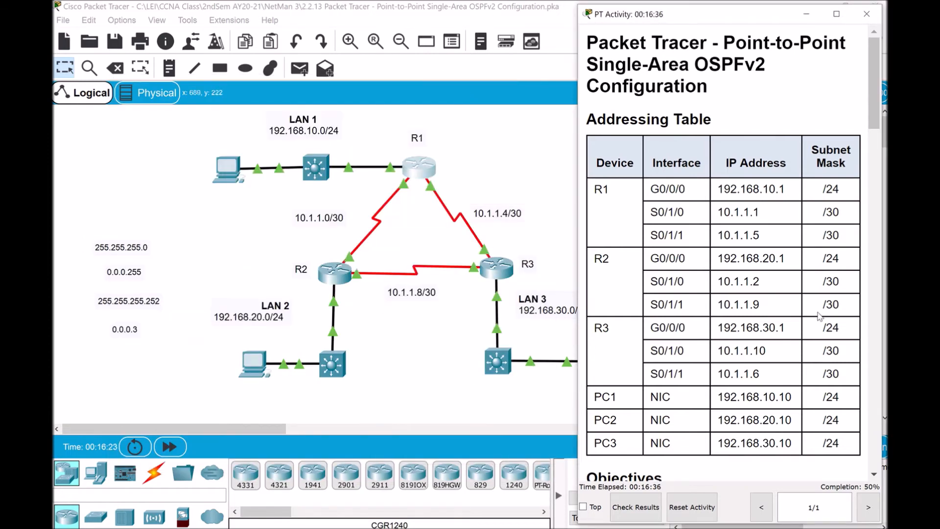
- Scroll the activity instructions to Step 3 and bring the topology window forward
{"action": "left_click_drag", "start_coordinate": [871, 110], "coordinate": [874, 392]}
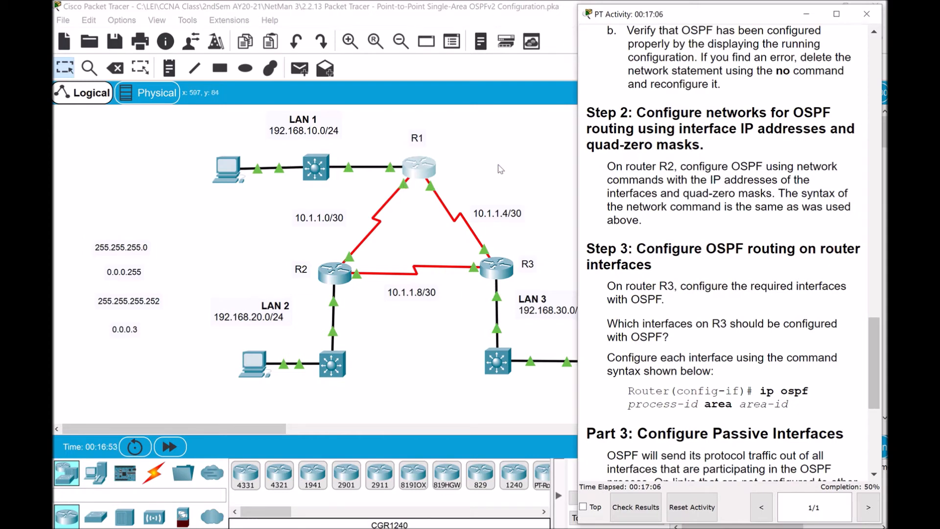
{"action": "left_click", "coordinate": [405, 186]}
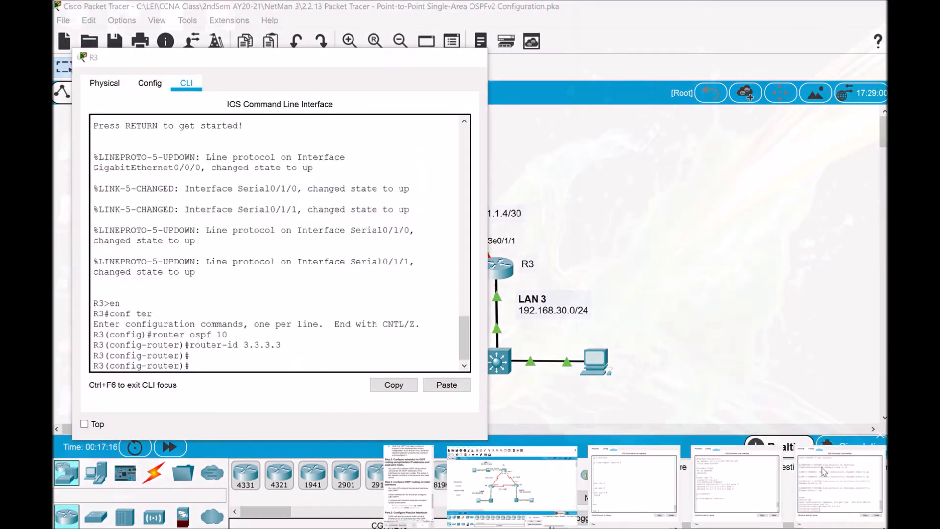
- Open R3's console, run enable and config ter, then exit the OSPF router context
{"action": "left_click", "coordinate": [824, 471]}
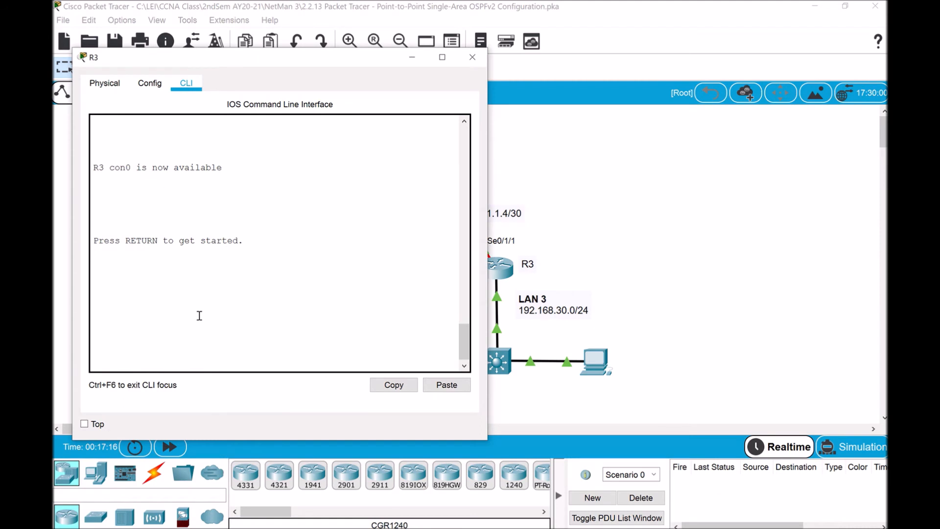
{"action": "key", "text": "Return"}
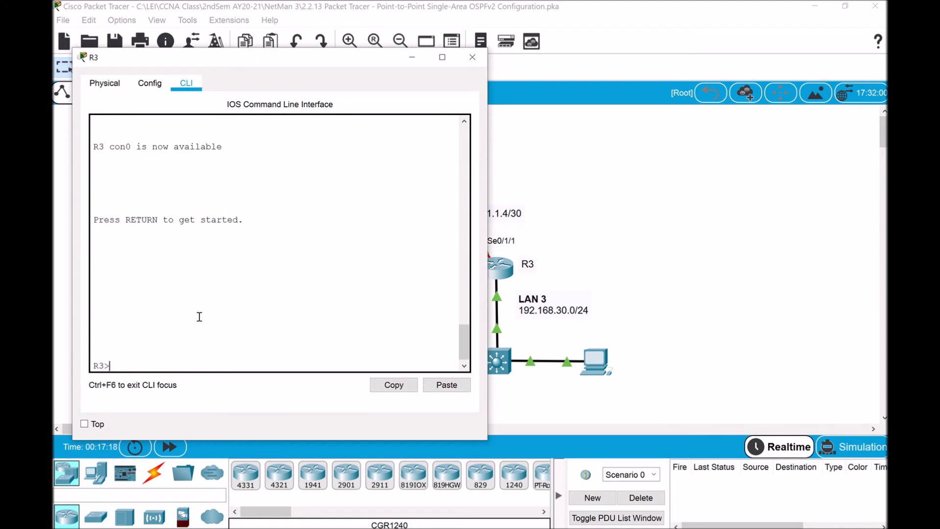
{"action": "type", "text": "enable"}
{"action": "key", "text": "Return"}
{"action": "type", "text": "config ter"}
{"action": "key", "text": "Return"}
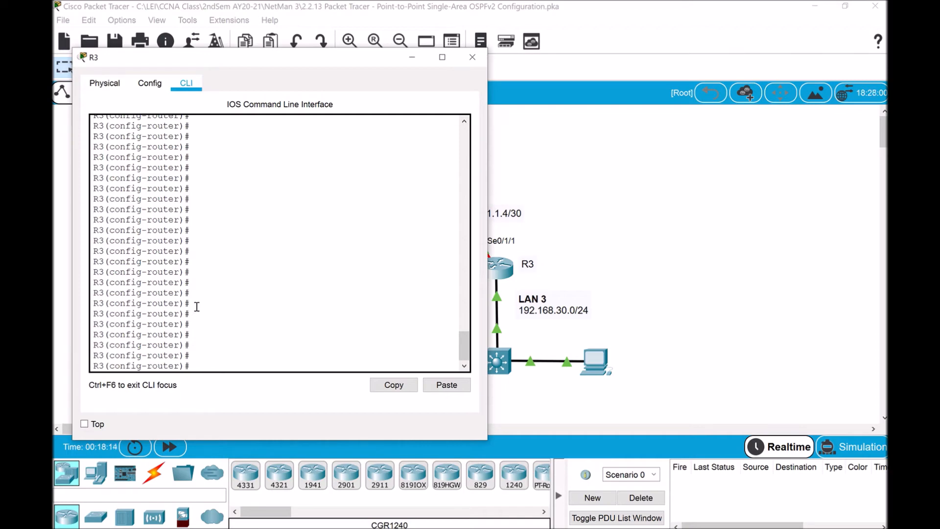
{"action": "type", "text": "exit"}
{"action": "key", "text": "Return"}
- Enable ip ospf 10 area 0 on R3's interfaces gi0/0/0 and s0/1/1
{"action": "type", "text": "interface gi0/0/0"}
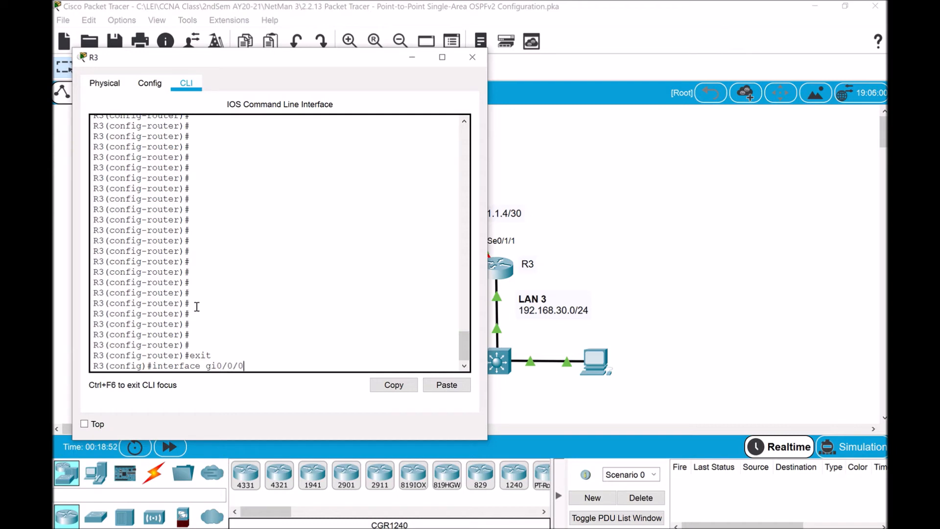
{"action": "key", "text": "Return"}
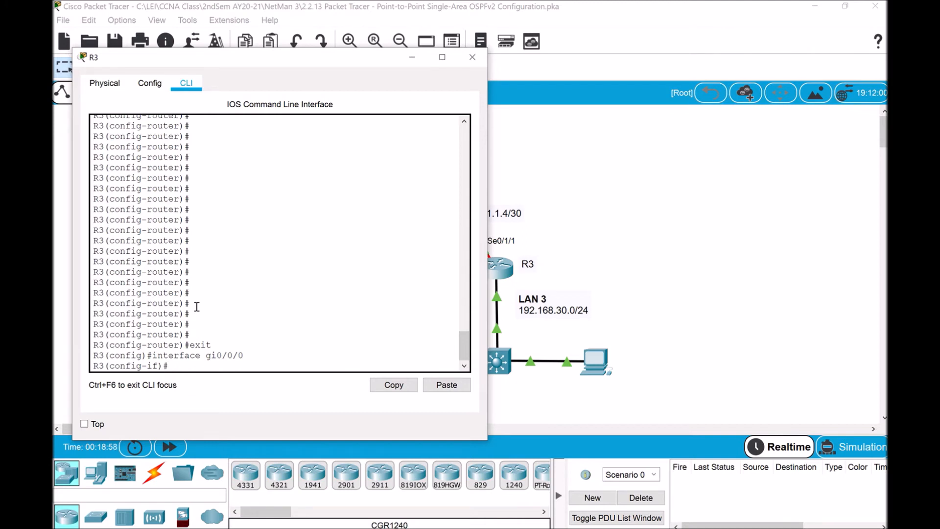
{"action": "type", "text": "ip ospf 10 area 0"}
{"action": "key", "text": "Return"}
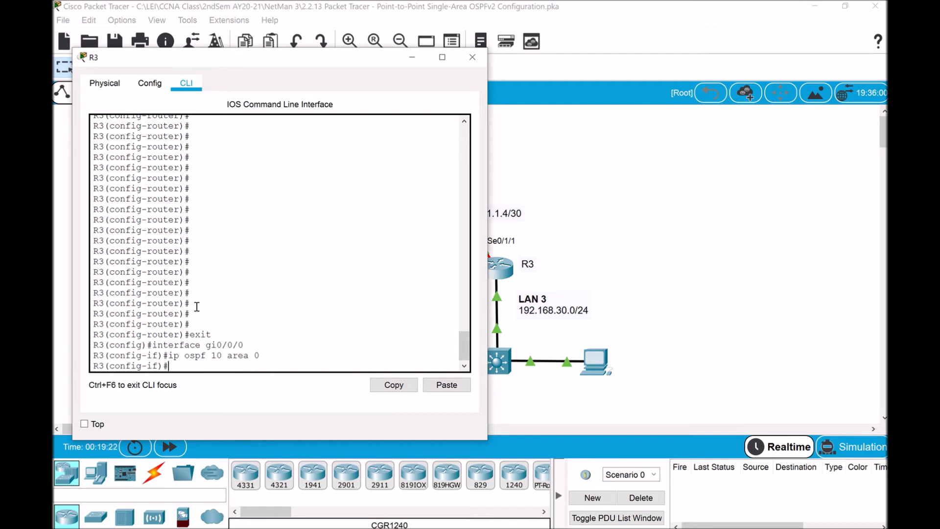
{"action": "type", "text": "interface s0/1/1"}
{"action": "key", "text": "Return"}
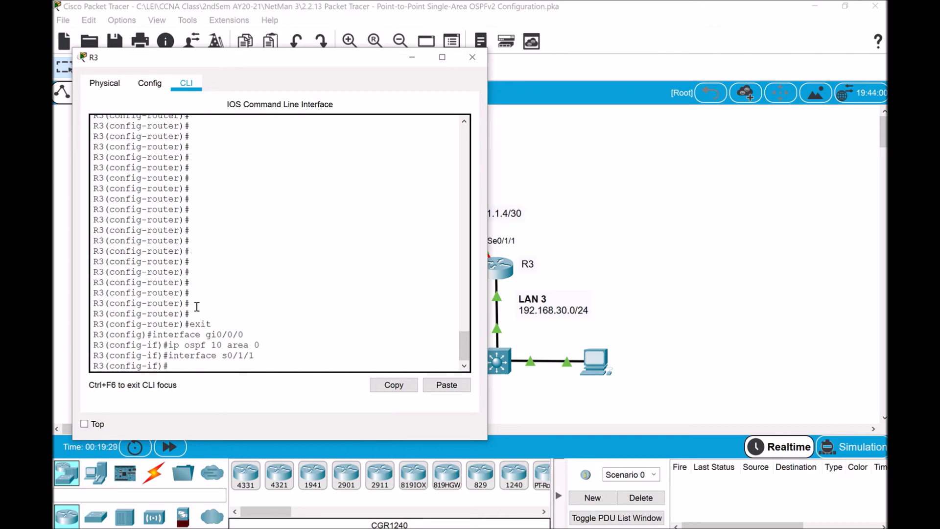
{"action": "key", "text": "Up"}
{"action": "key", "text": "Up"}
{"action": "key", "text": "Return"}
- Enable ip ospf 10 area 0 on interface s0/1/0 by editing recalled commands
{"action": "key", "text": "Up"}
{"action": "key", "text": "Up"}
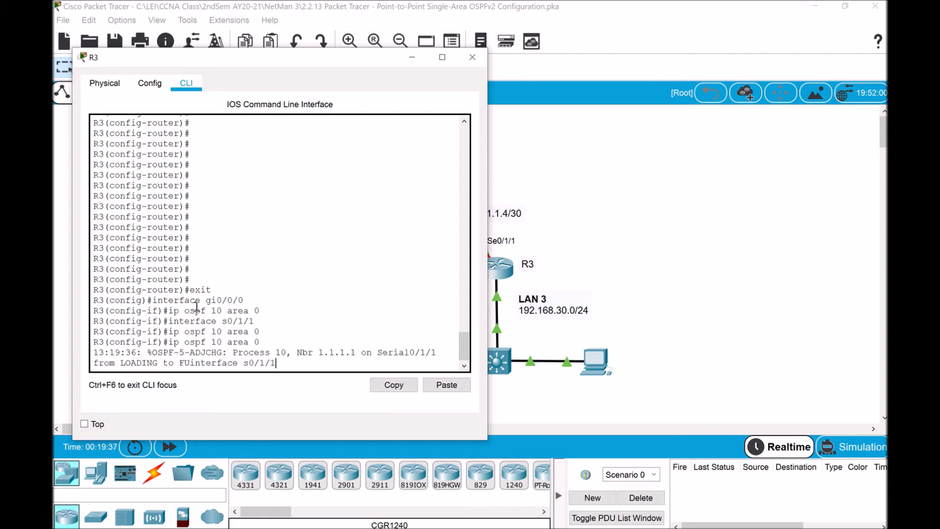
{"action": "key", "text": "Return"}
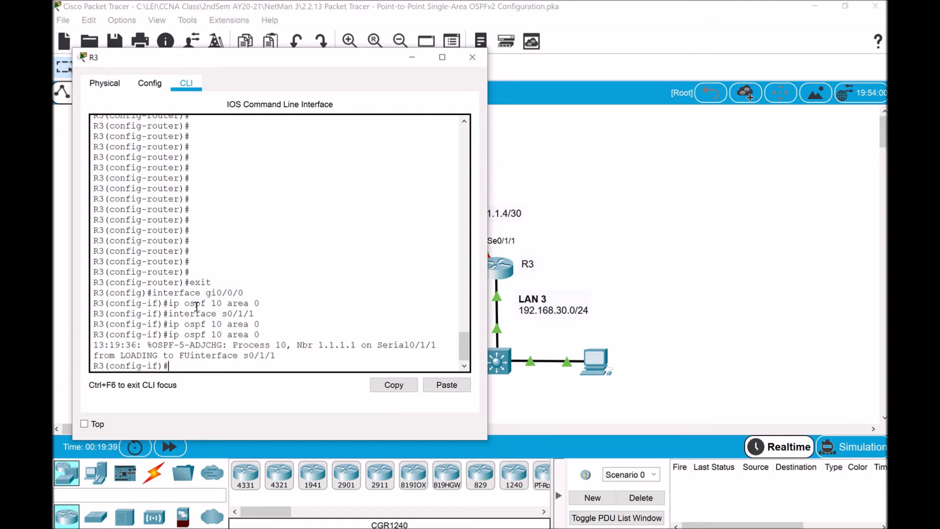
{"action": "key", "text": "Up"}
{"action": "type", "text": "0"}
{"action": "key", "text": "Return"}
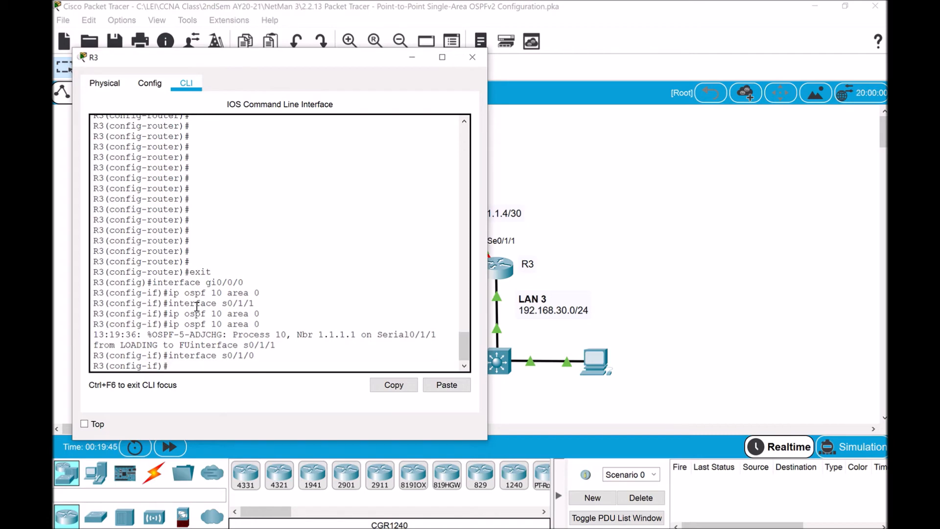
{"action": "key", "text": "Up"}
{"action": "key", "text": "Up"}
{"action": "key", "text": "Return"}
{"action": "key", "text": "Return"}
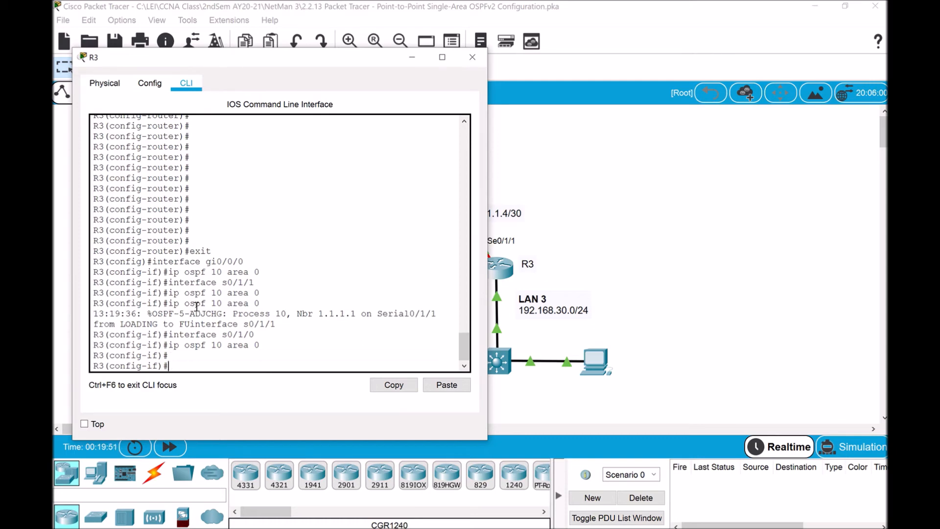
{"action": "type", "text": "do show run"}
{"action": "key", "text": "Return"}
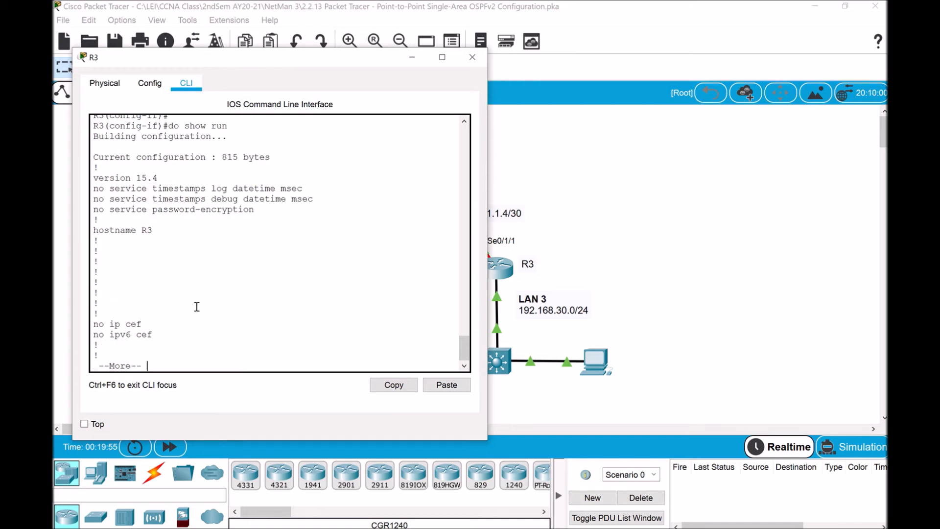
- Scroll R3's running configuration and highlight the ip ospf 10 area 0 lines on S0/1/1, S0/1/0 and G0/0/0
{"action": "key", "text": "space"}
{"action": "key", "text": "space"}
{"action": "key", "text": "space"}
{"action": "key", "text": "space"}
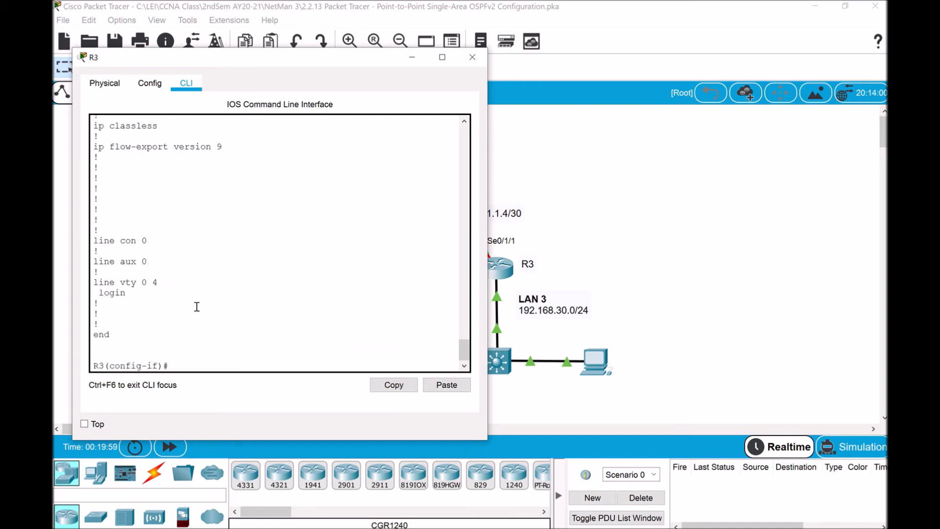
{"action": "left_click_drag", "start_coordinate": [465, 341], "coordinate": [464, 331]}
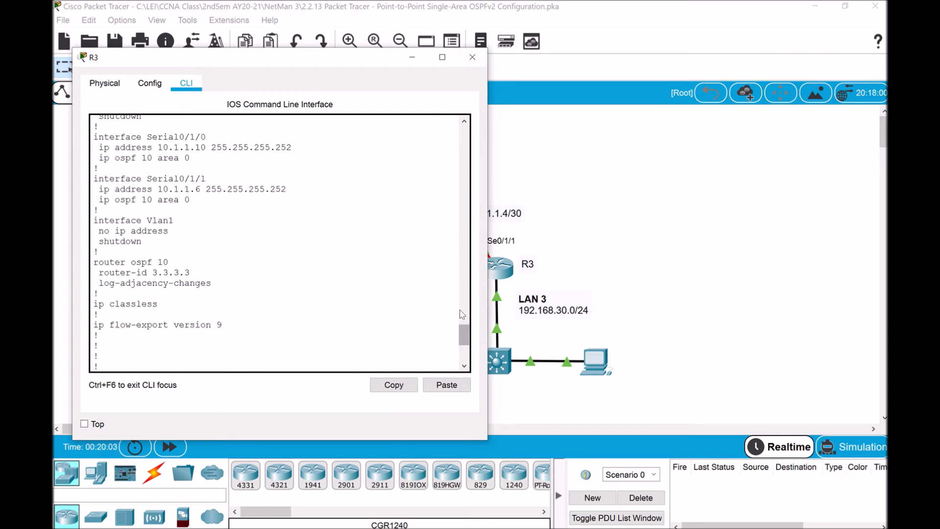
{"action": "left_click_drag", "start_coordinate": [466, 338], "coordinate": [466, 336]}
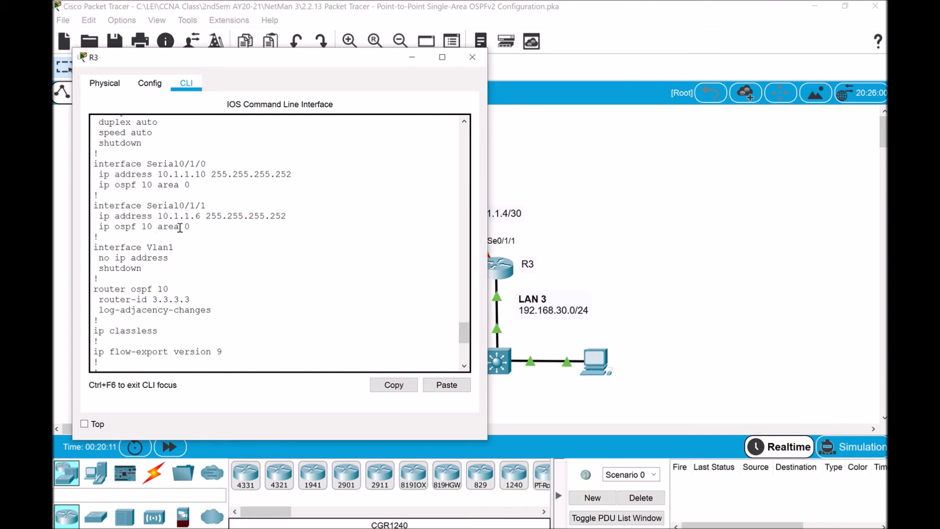
{"action": "left_click_drag", "start_coordinate": [198, 226], "coordinate": [95, 206]}
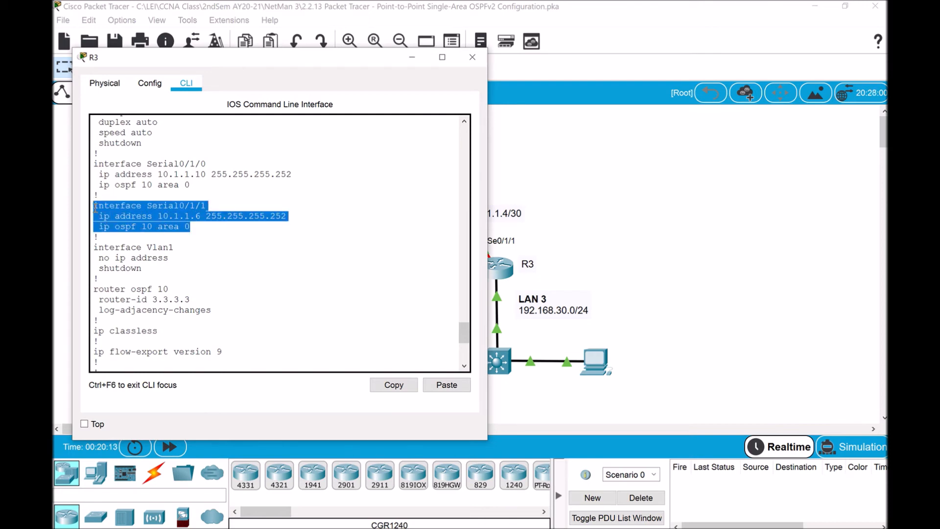
{"action": "left_click_drag", "start_coordinate": [198, 182], "coordinate": [93, 164]}
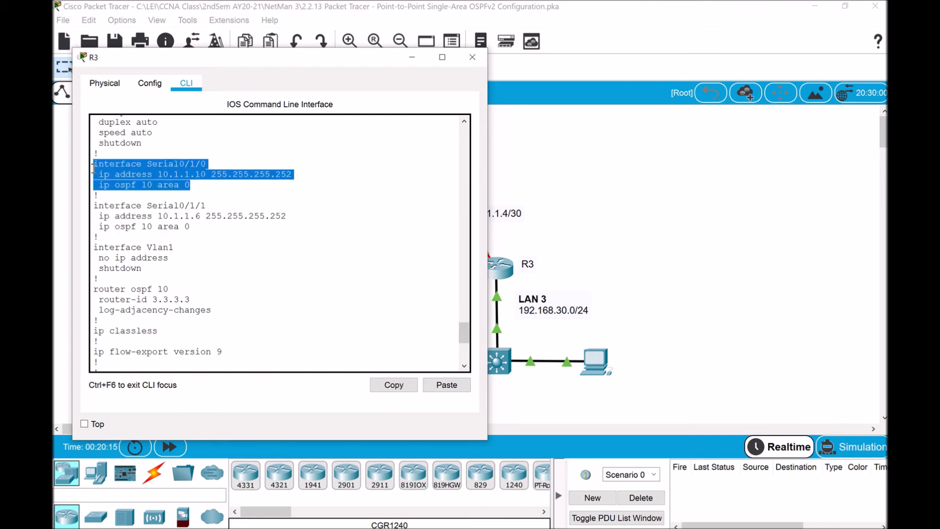
{"action": "left_click_drag", "start_coordinate": [465, 330], "coordinate": [459, 313]}
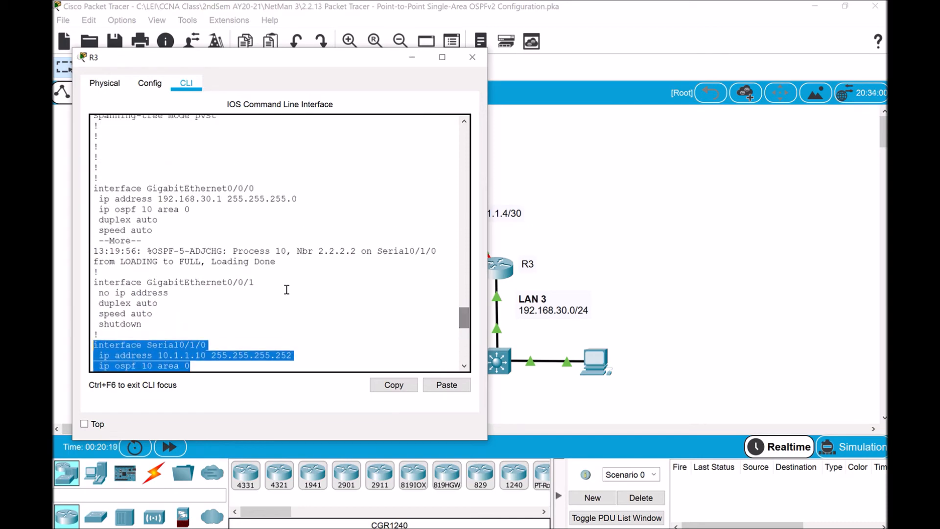
{"action": "left_click", "coordinate": [204, 213]}
{"action": "left_click_drag", "start_coordinate": [204, 213], "coordinate": [88, 191]}
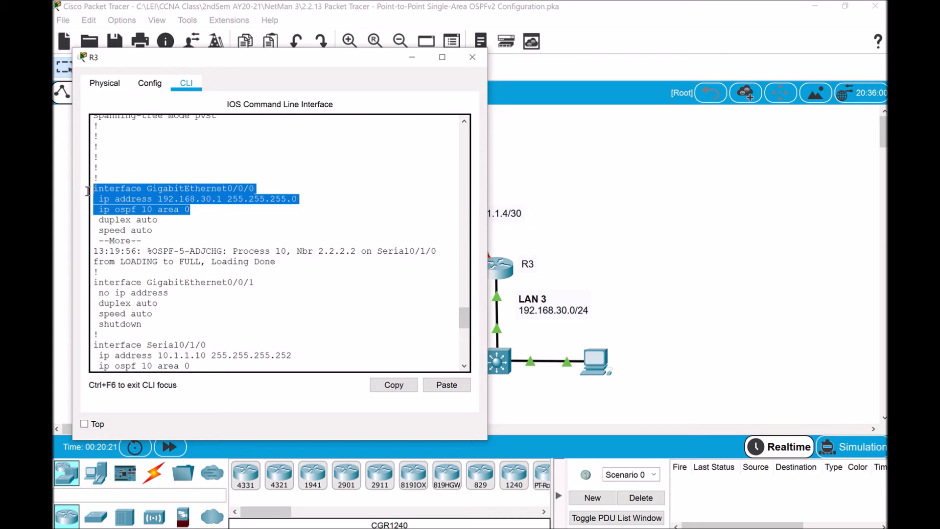
{"action": "left_click_drag", "start_coordinate": [466, 318], "coordinate": [466, 356]}
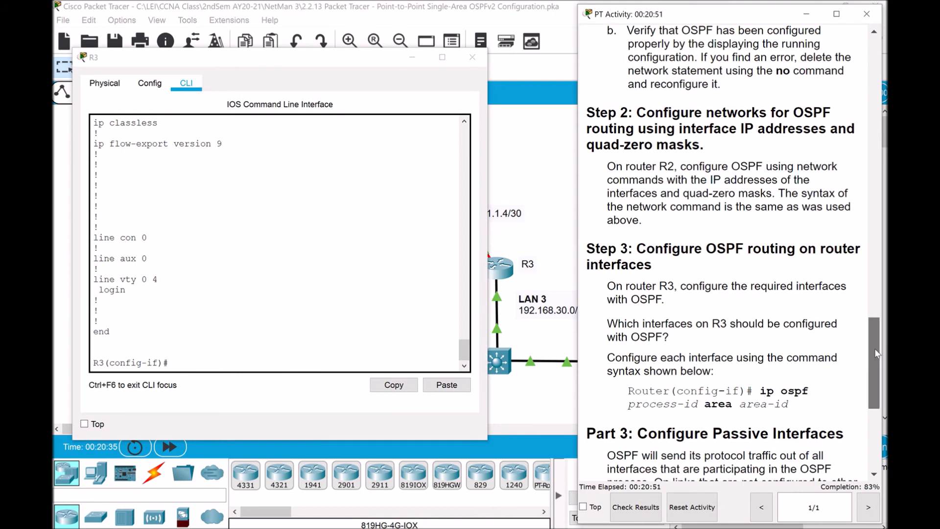
{"action": "scroll", "coordinate": [878, 381], "scroll_direction": "down", "scroll_amount": 3}
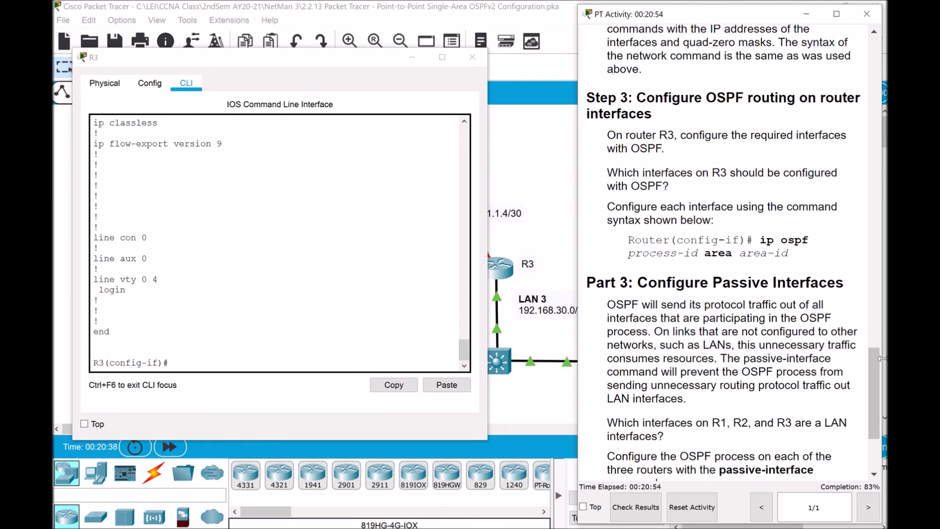
- Scroll the activity instructions to the passive-interface part and minimize R3's console beside the topology
{"action": "left_click_drag", "start_coordinate": [872, 368], "coordinate": [872, 405]}
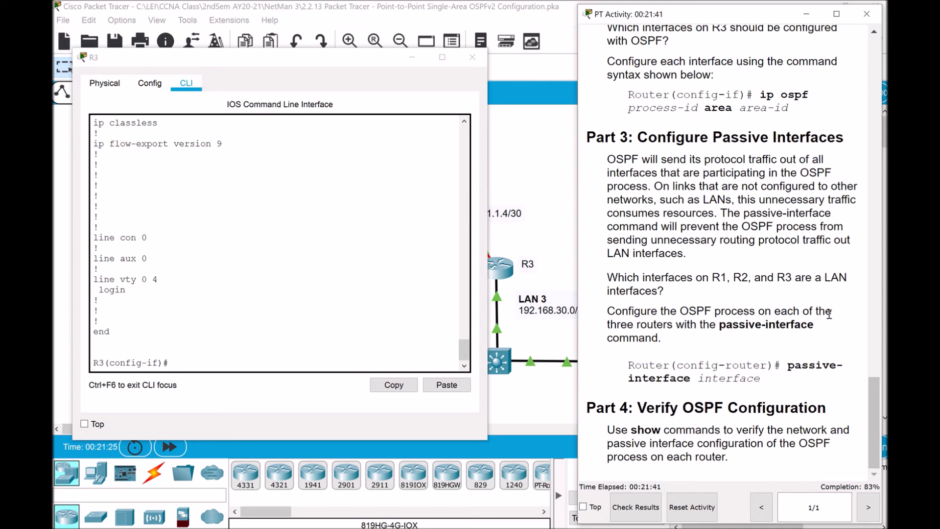
{"action": "left_click", "coordinate": [412, 57]}
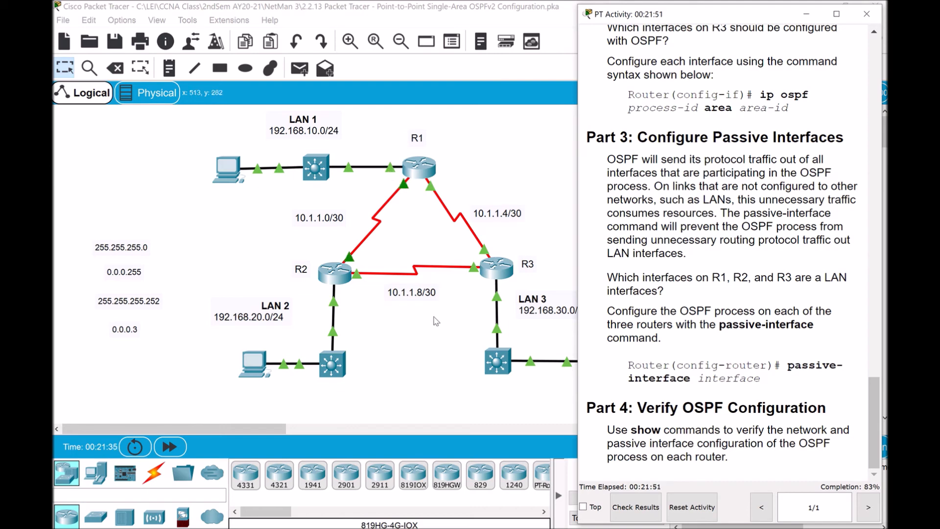
{"action": "left_click", "coordinate": [394, 174]}
{"action": "key", "text": "Return"}
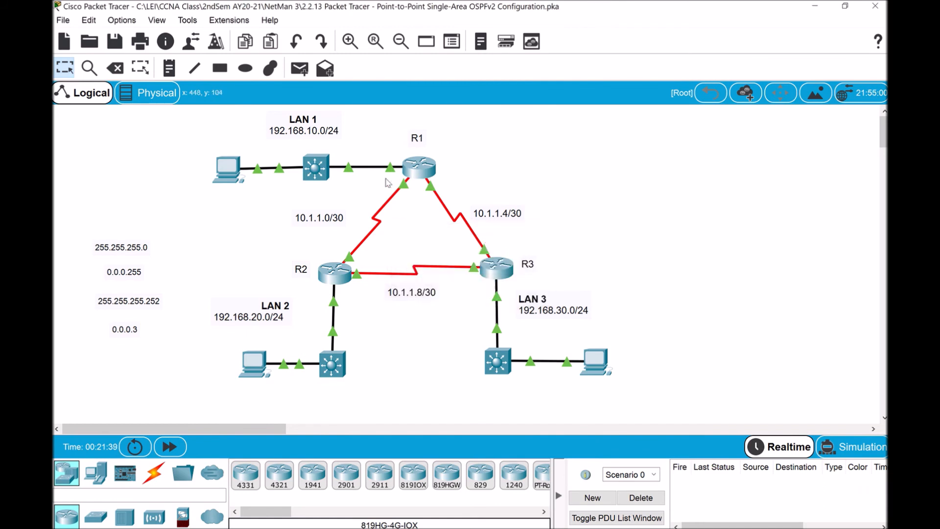
{"action": "mouse_move", "coordinate": [390, 174]}
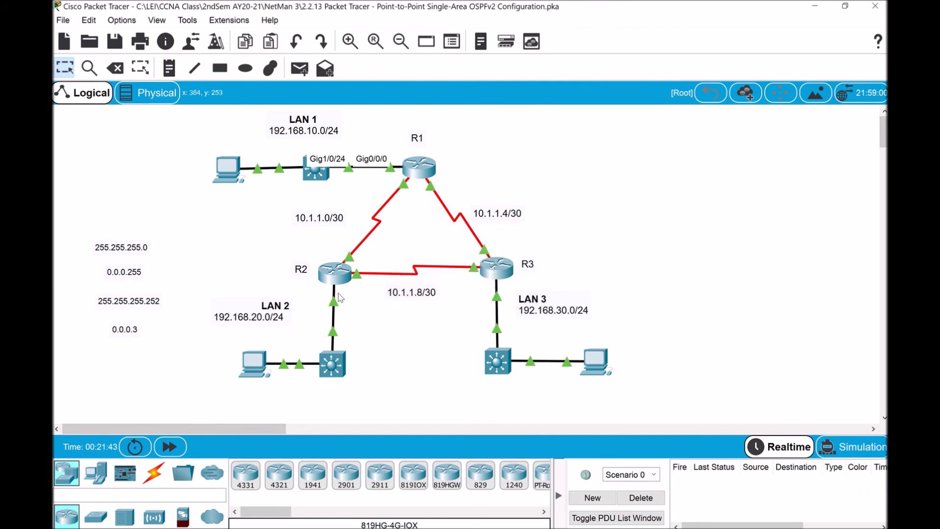
{"action": "mouse_move", "coordinate": [336, 307]}
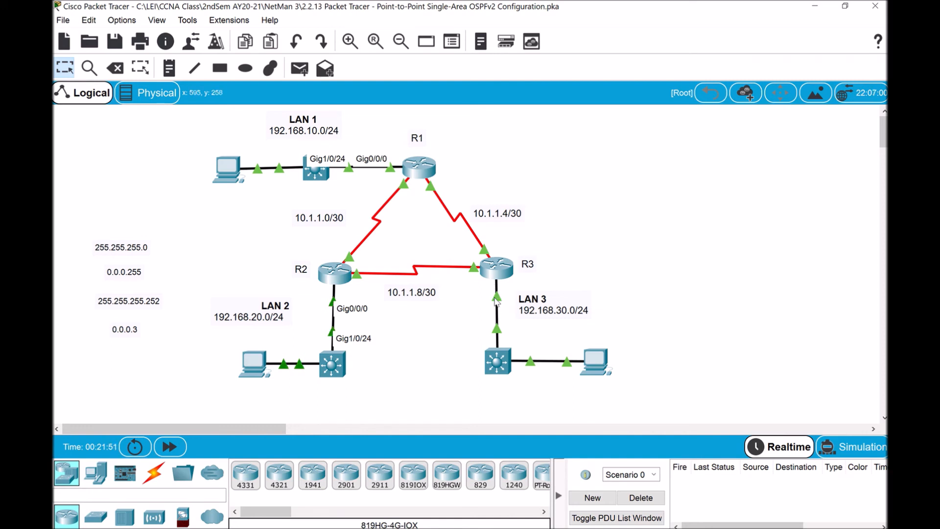
{"action": "mouse_move", "coordinate": [497, 302]}
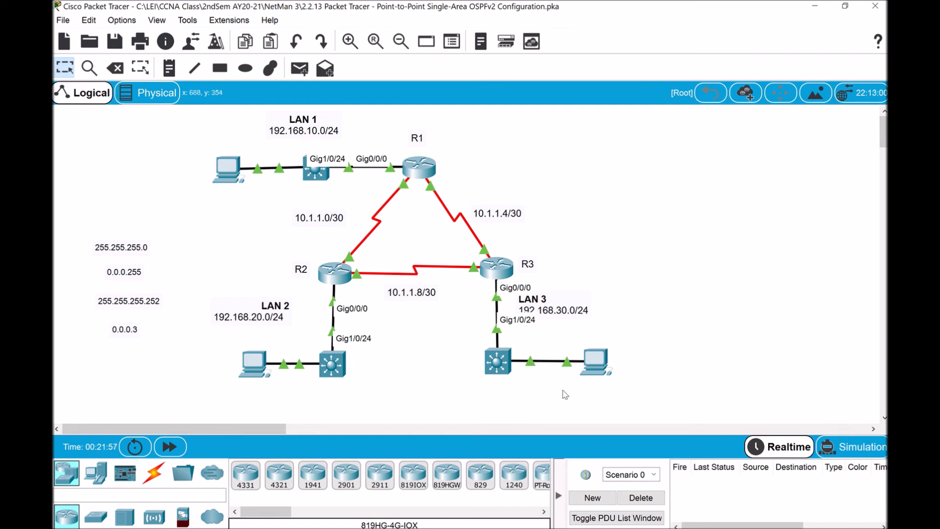
{"action": "mouse_move", "coordinate": [635, 528]}
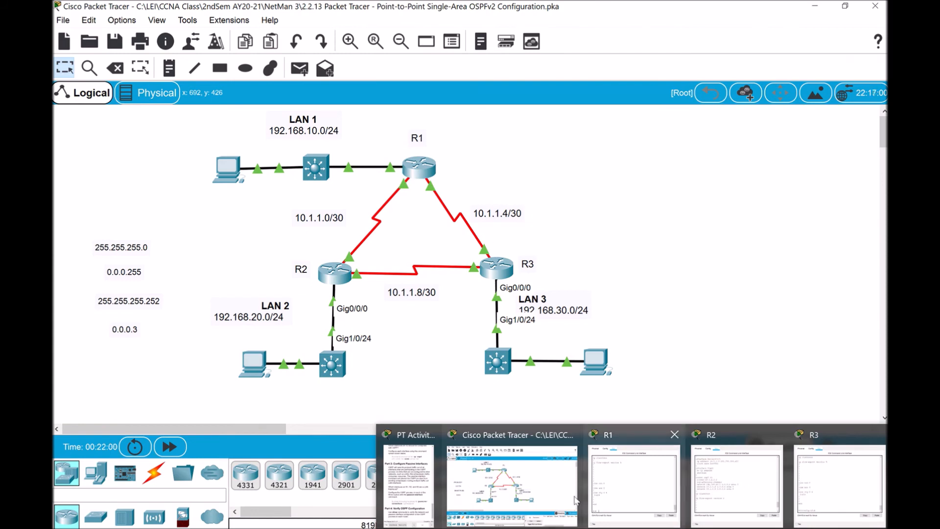
{"action": "left_click", "coordinate": [408, 475]}
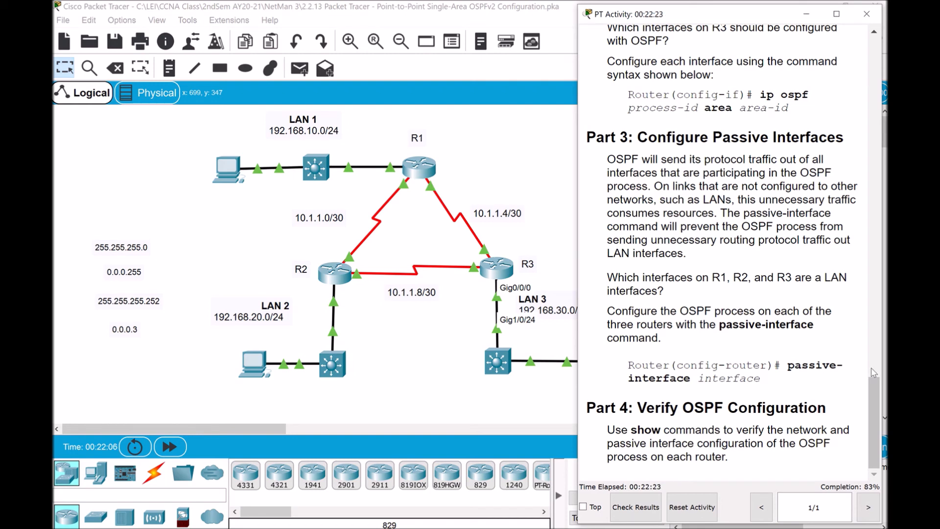
- On R1, go through en and config ter to router ospf 10, and add passive-interface gi0/0/0
{"action": "left_click", "coordinate": [428, 163]}
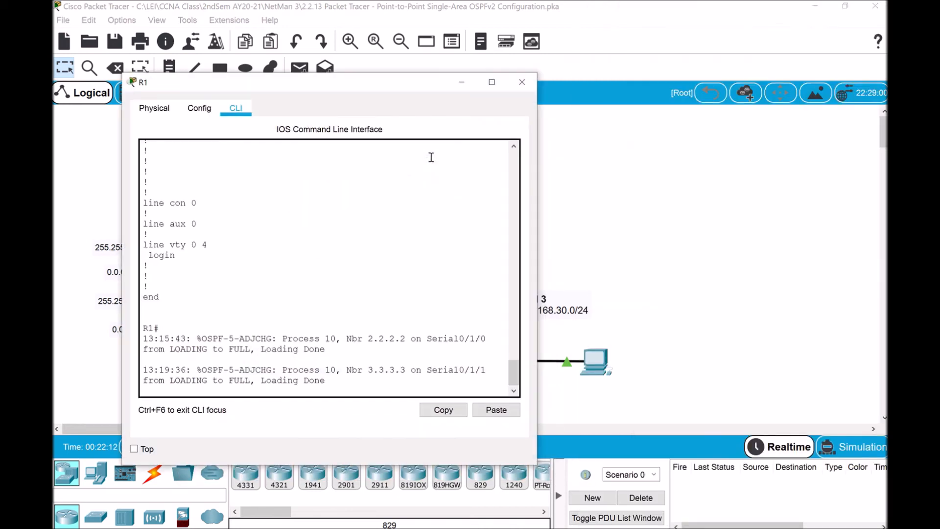
{"action": "key", "text": "Return"}
{"action": "key", "text": "Return"}
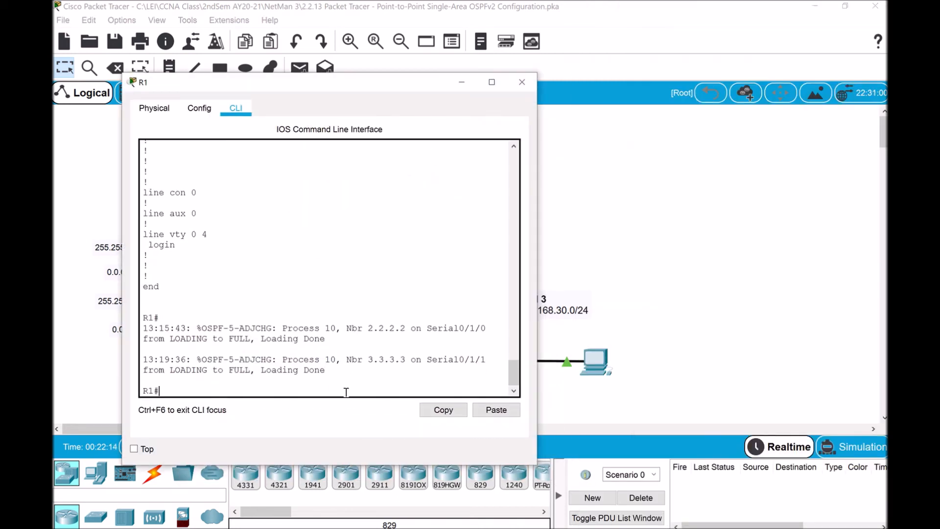
{"action": "type", "text": "en"}
{"action": "key", "text": "Return"}
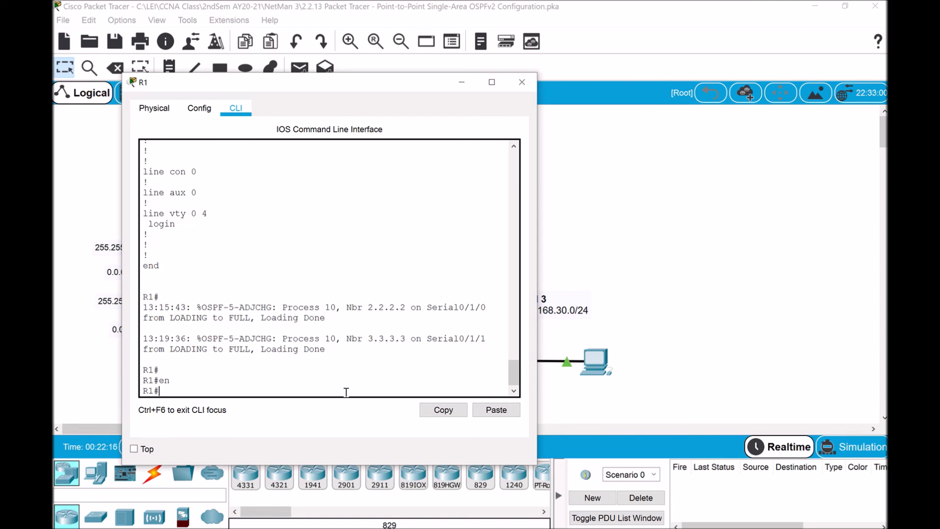
{"action": "type", "text": "config ter"}
{"action": "key", "text": "Return"}
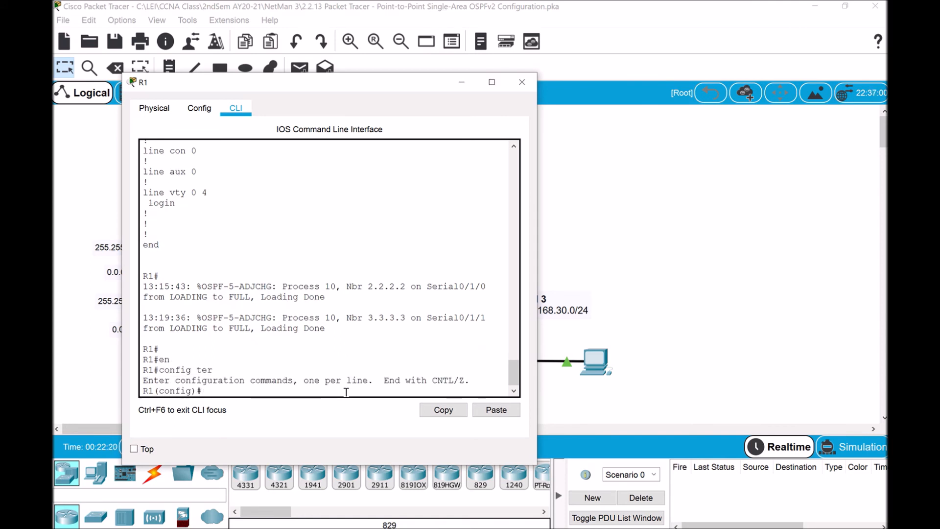
{"action": "type", "text": "router ospf 10"}
{"action": "key", "text": "Return"}
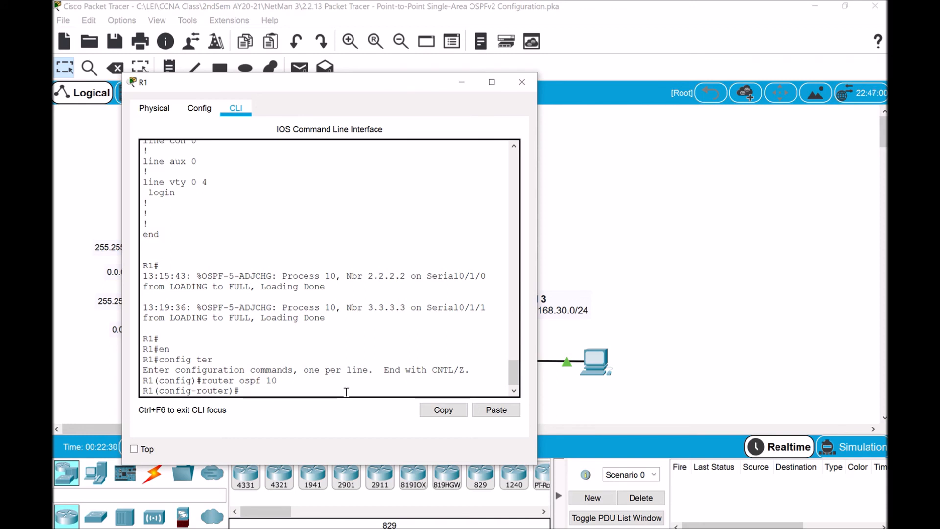
{"action": "type", "text": "passive-interface"}
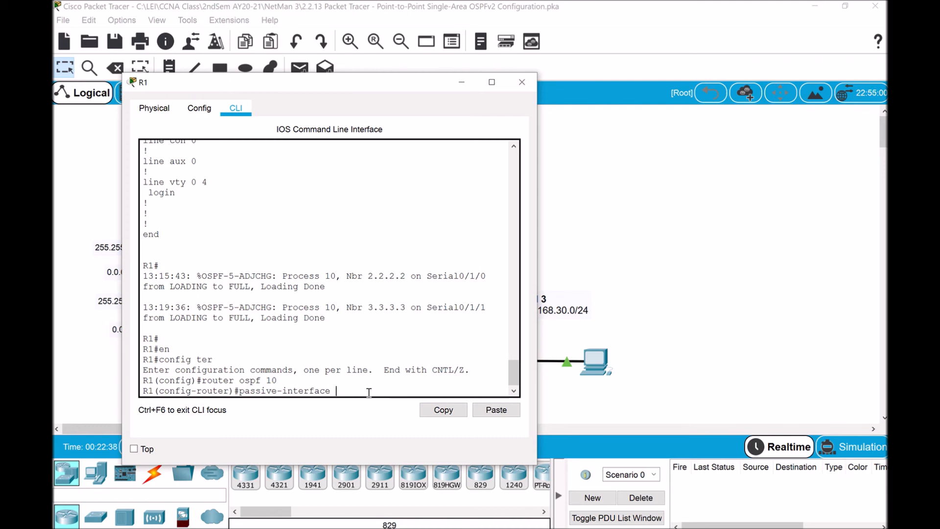
{"action": "type", "text": " gi0/0/0"}
{"action": "key", "text": "Return"}
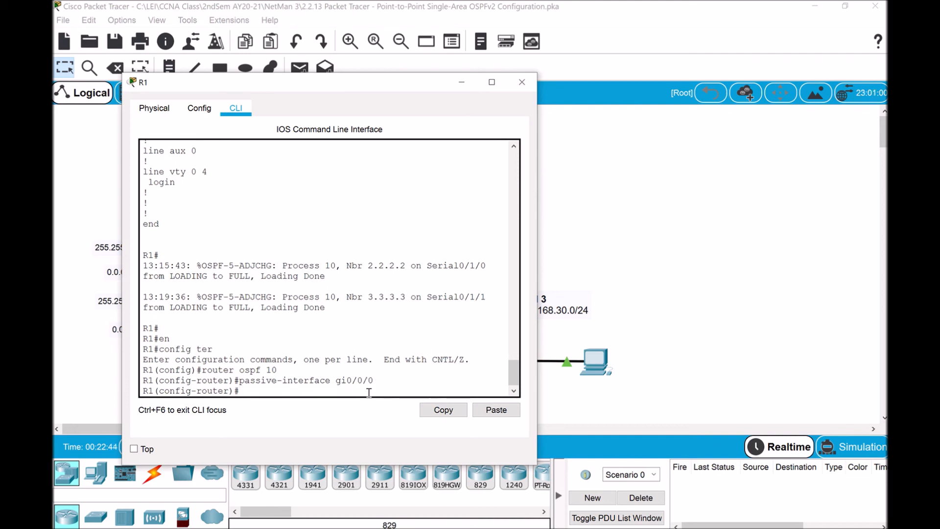
{"action": "key", "text": "Return"}
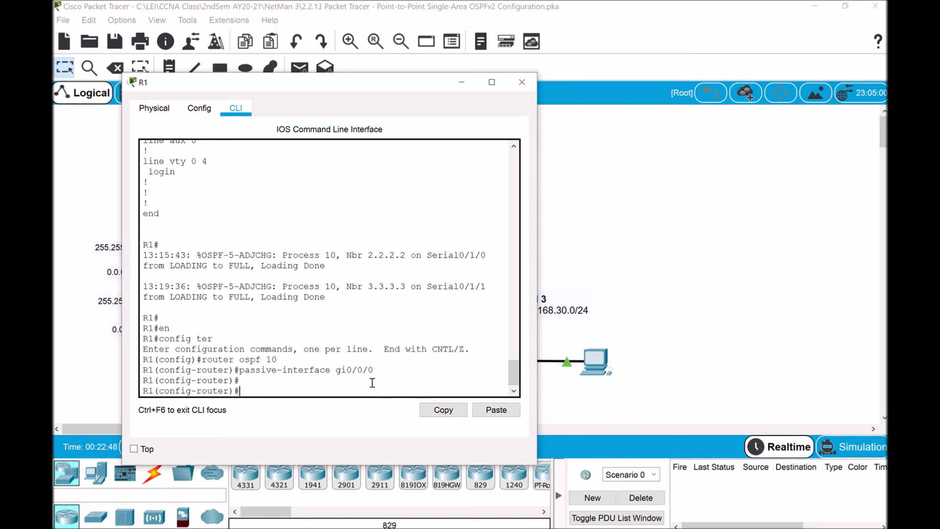
- Switch to R2's console from the taskbar and clear its paged output
{"action": "left_click", "coordinate": [634, 528]}
{"action": "left_click", "coordinate": [746, 469]}
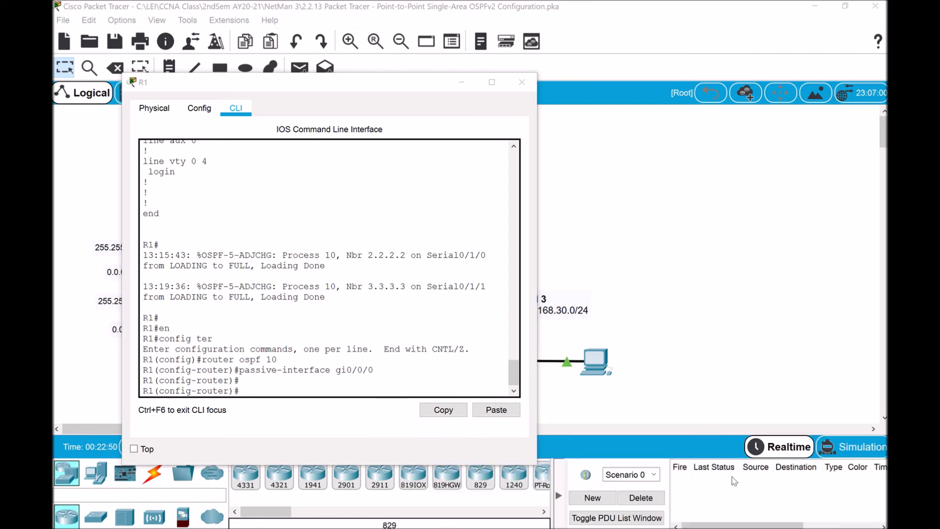
{"action": "key", "text": "Return"}
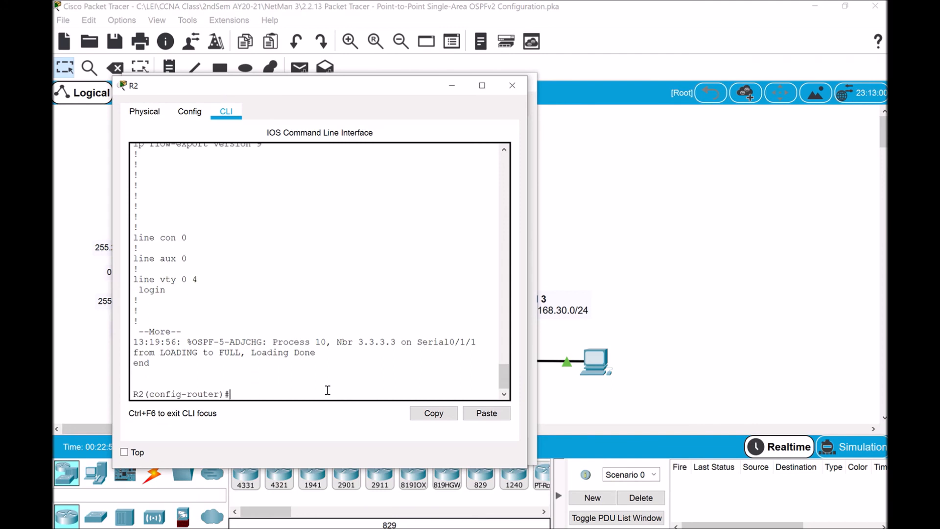
- Enter passive-interface gi0/0/0 on R2 under OSPF 10, then bring R3's console forward
{"action": "type", "text": "passive-interface gi"}
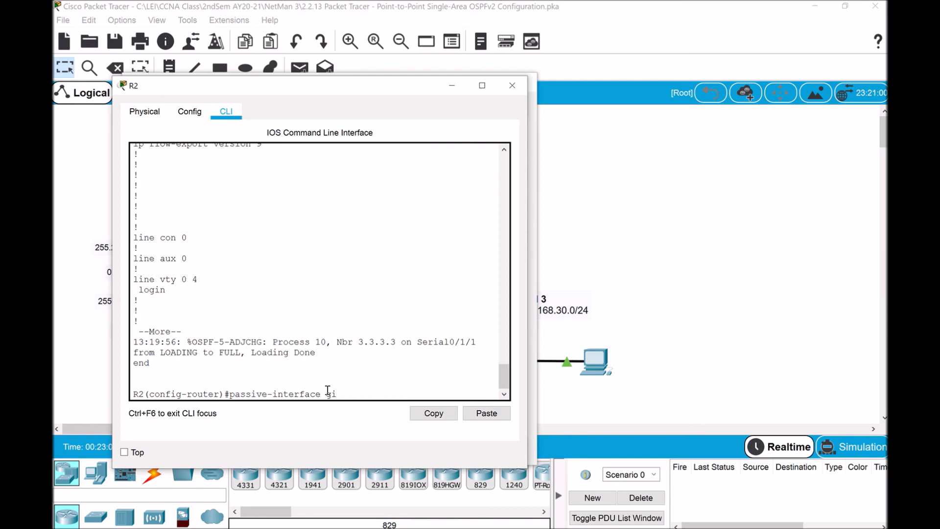
{"action": "type", "text": "0/0/0"}
{"action": "key", "text": "Return"}
{"action": "key", "text": "Return"}
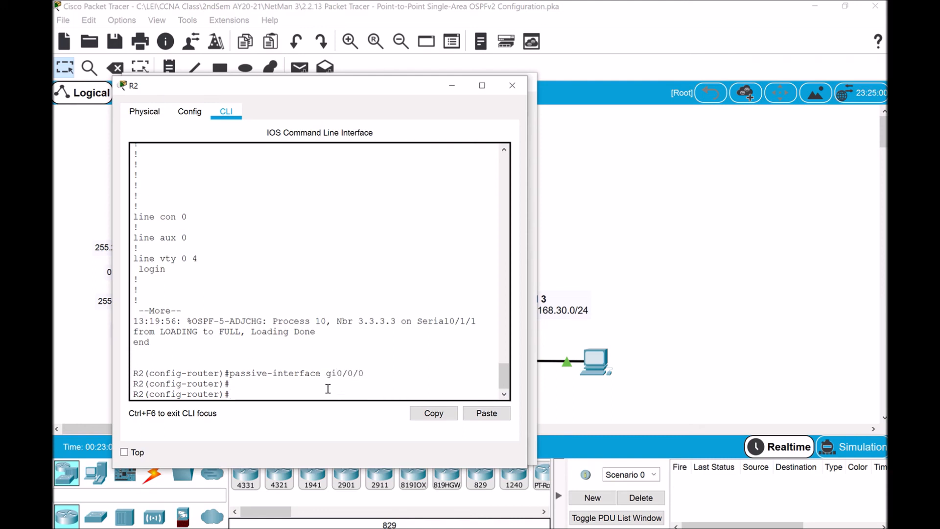
{"action": "left_click", "coordinate": [828, 488]}
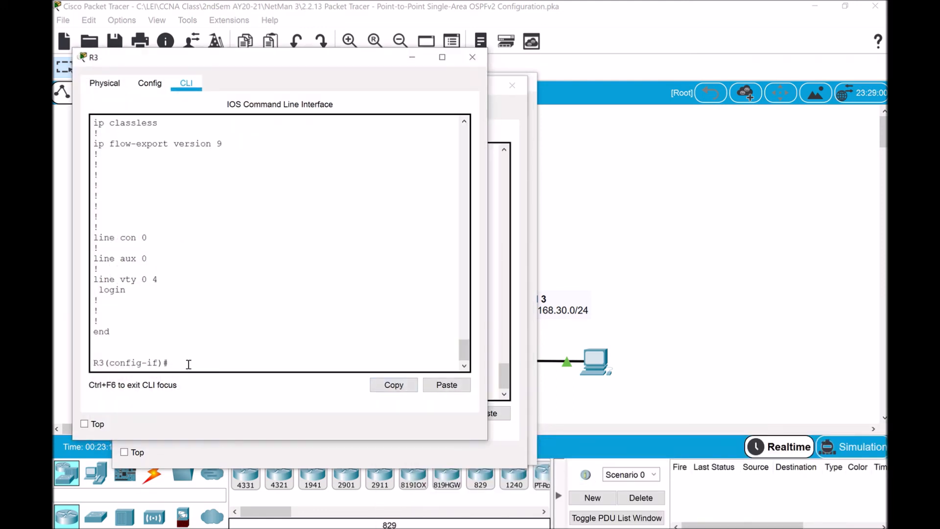
- On R3, exit to router ospf 10, add passive-interface gi0/0/0, then bring the activity window forward
{"action": "key", "text": "Return"}
{"action": "key", "text": "Return"}
{"action": "type", "text": "exit"}
{"action": "key", "text": "Return"}
{"action": "type", "text": "router ospf 10"}
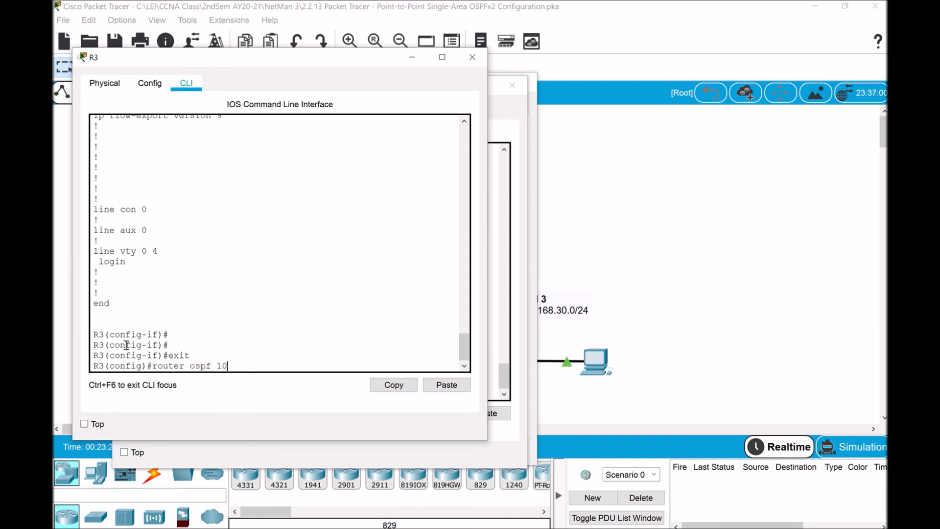
{"action": "key", "text": "Return"}
{"action": "type", "text": "passive-inter"}
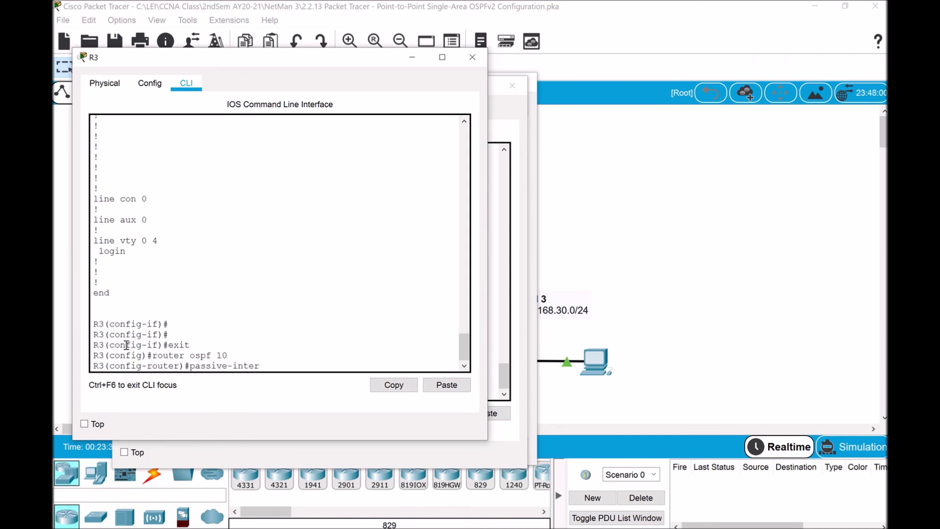
{"action": "type", "text": "face gi0/0/0"}
{"action": "key", "text": "Return"}
{"action": "key", "text": "Return"}
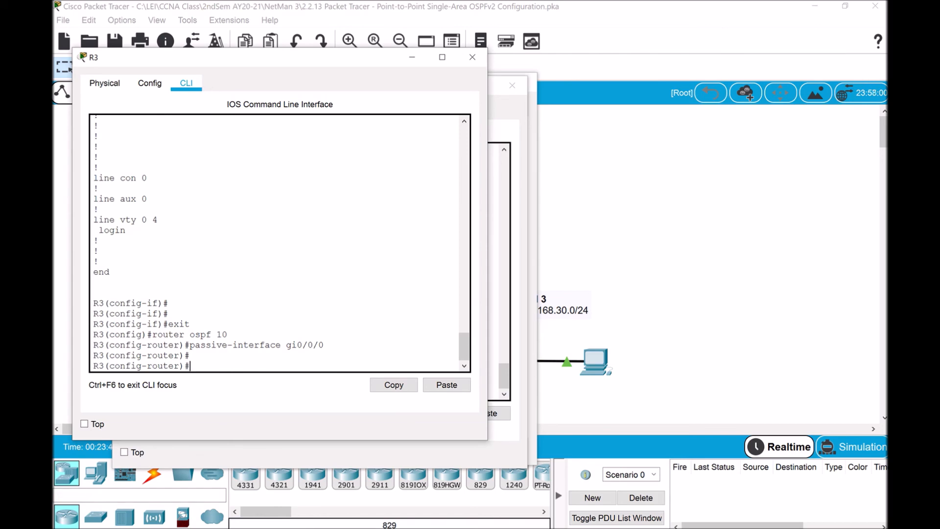
{"action": "mouse_move", "coordinate": [631, 528]}
{"action": "left_click", "coordinate": [407, 479]}
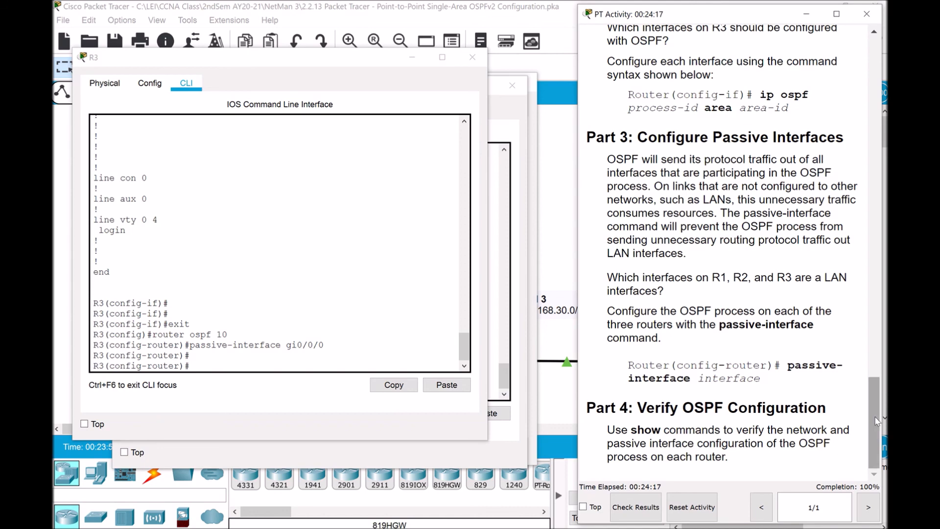
- Run 'do show run' on R1, confirm passive-interface GigabitEthernet0/0/0 under router ospf 10, close R1
{"action": "left_click", "coordinate": [249, 360]}
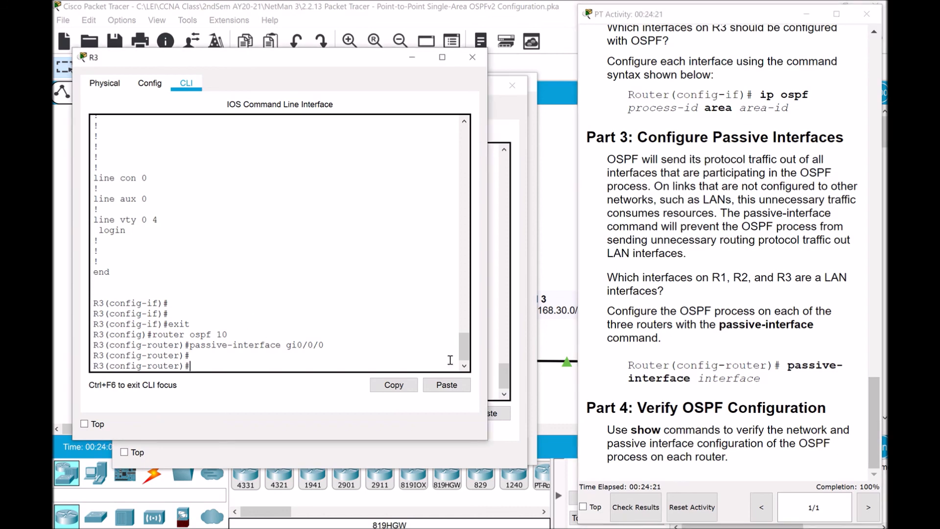
{"action": "left_click", "coordinate": [537, 196]}
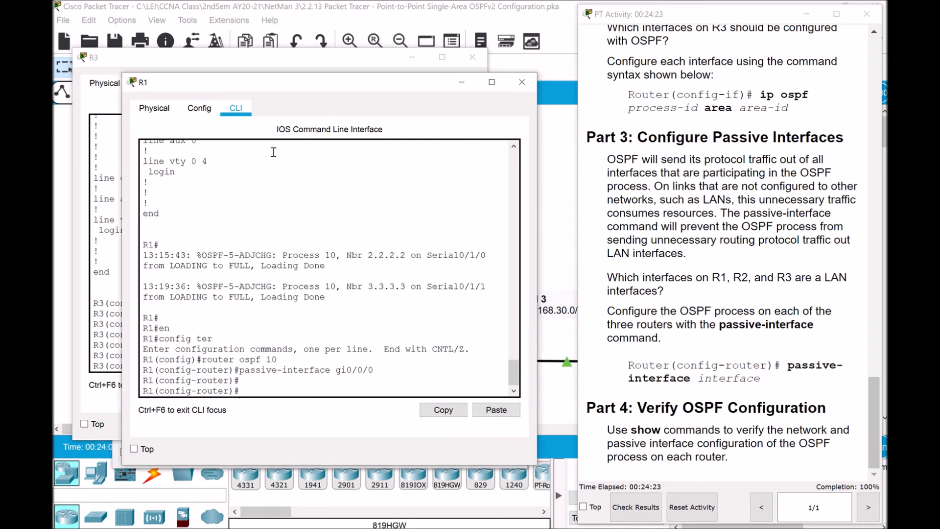
{"action": "type", "text": "do show run"}
{"action": "key", "text": "Return"}
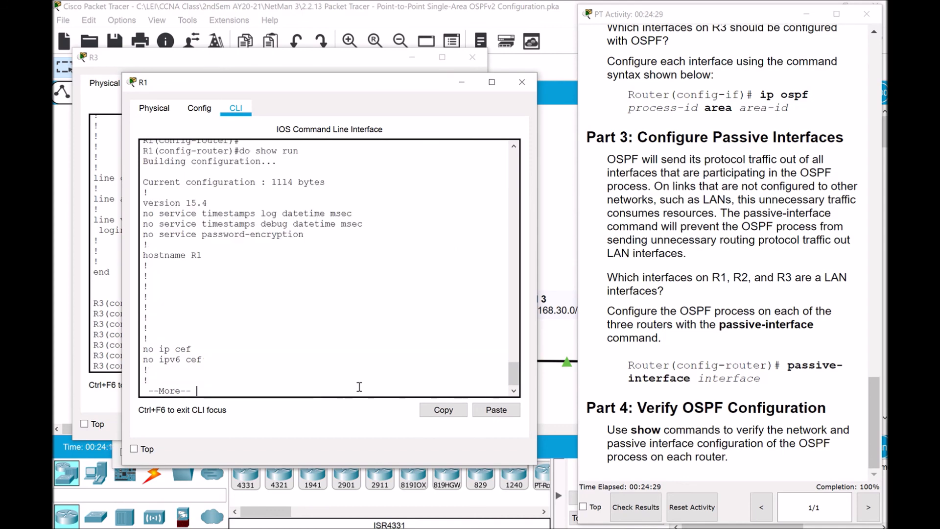
{"action": "key", "text": "space"}
{"action": "key", "text": "space"}
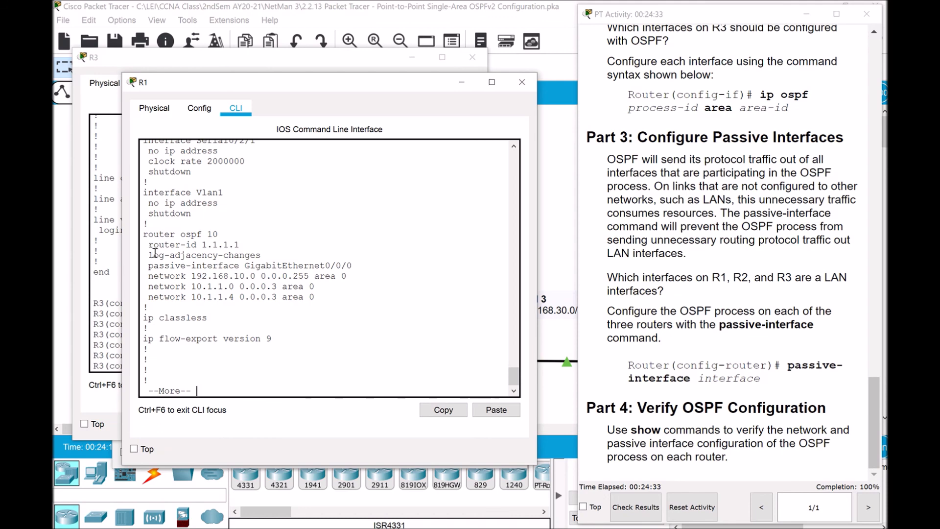
{"action": "left_click_drag", "start_coordinate": [319, 296], "coordinate": [143, 234]}
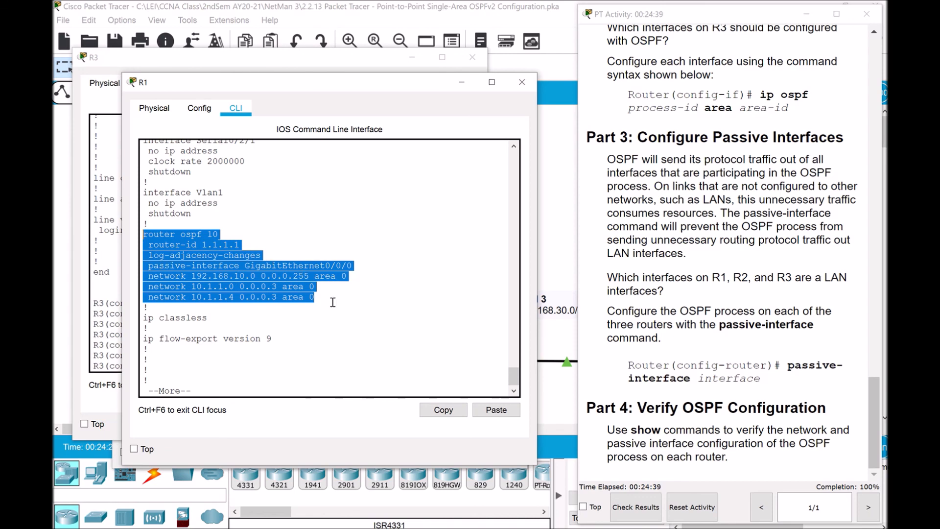
{"action": "left_click", "coordinate": [332, 370]}
{"action": "scroll", "coordinate": [355, 374], "scroll_direction": "down", "scroll_amount": 1}
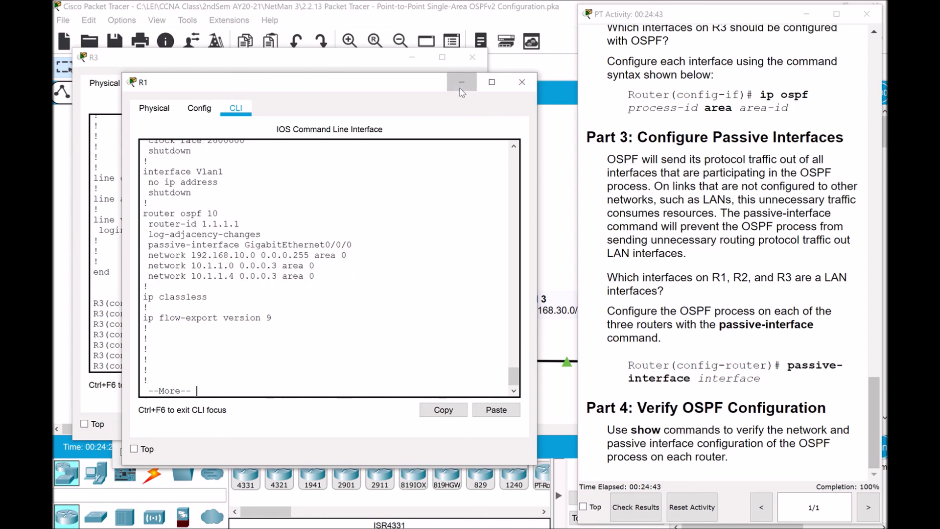
{"action": "left_click", "coordinate": [519, 92]}
- Run 'do show run' on R2, confirm router-id 2.2.2.2 and passive GigabitEthernet0/0/0, then minimize R2
{"action": "left_click", "coordinate": [263, 394]}
{"action": "type", "text": "do show run"}
{"action": "key", "text": "Return"}
{"action": "key", "text": "space"}
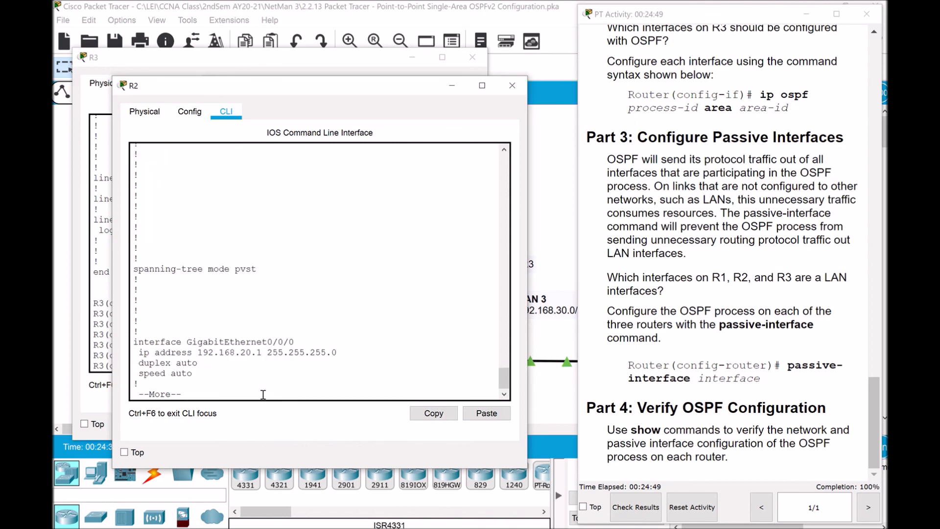
{"action": "key", "text": "space"}
{"action": "key", "text": "space"}
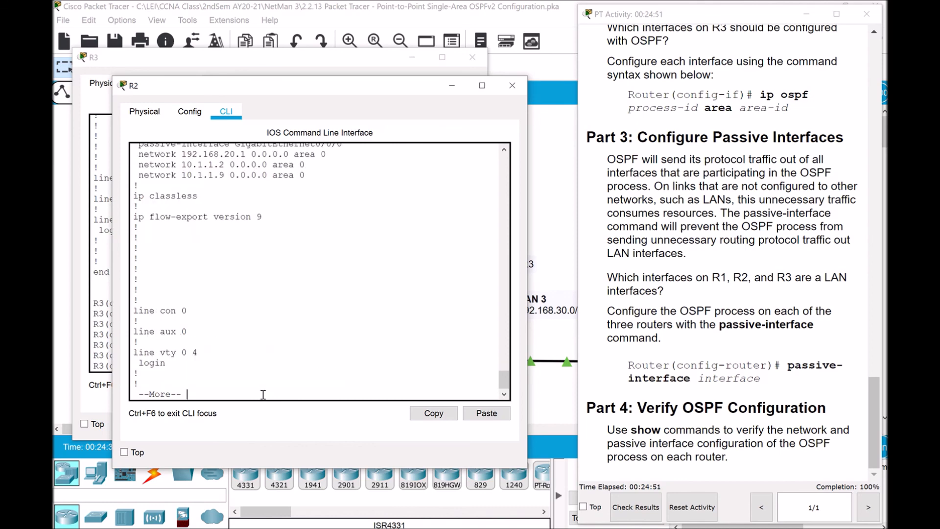
{"action": "scroll", "coordinate": [504, 379], "scroll_direction": "up", "scroll_amount": 2}
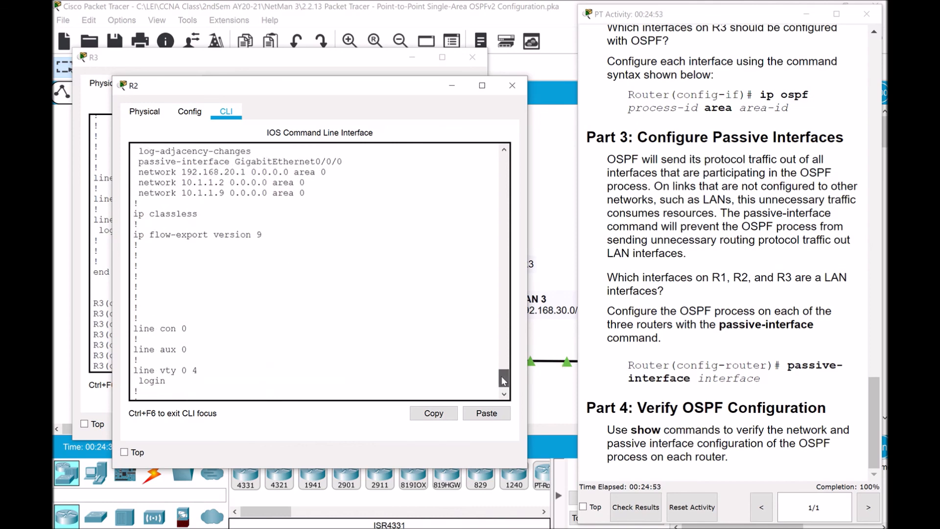
{"action": "scroll", "coordinate": [503, 379], "scroll_direction": "up", "scroll_amount": 1}
{"action": "left_click_drag", "start_coordinate": [133, 171], "coordinate": [317, 238]}
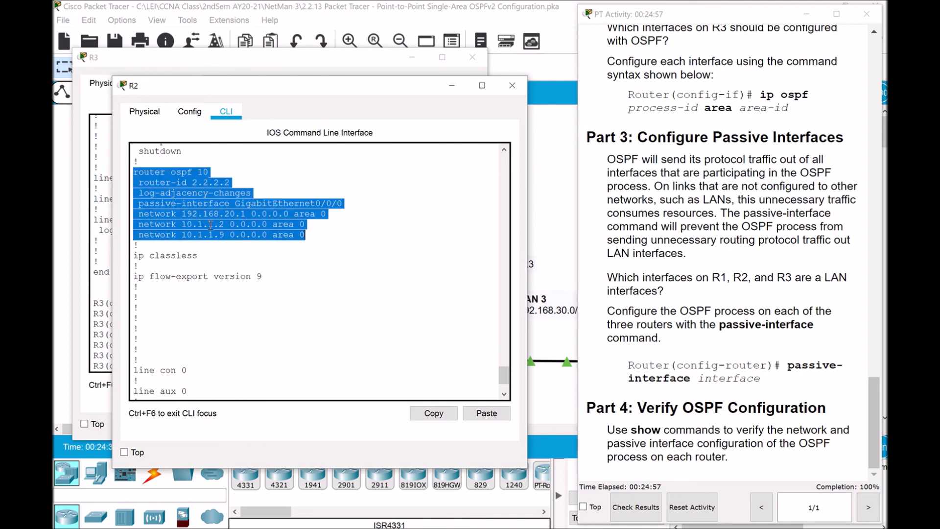
{"action": "left_click", "coordinate": [336, 280]}
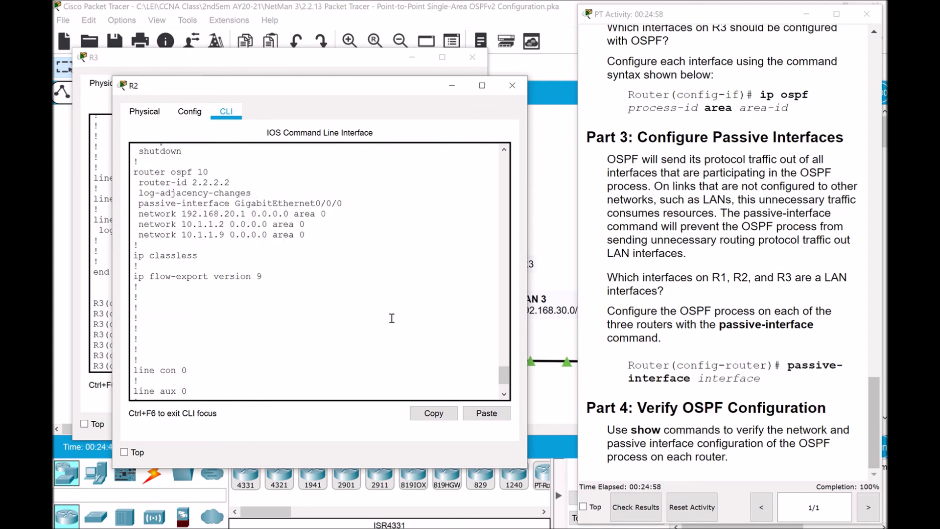
{"action": "left_click", "coordinate": [457, 84]}
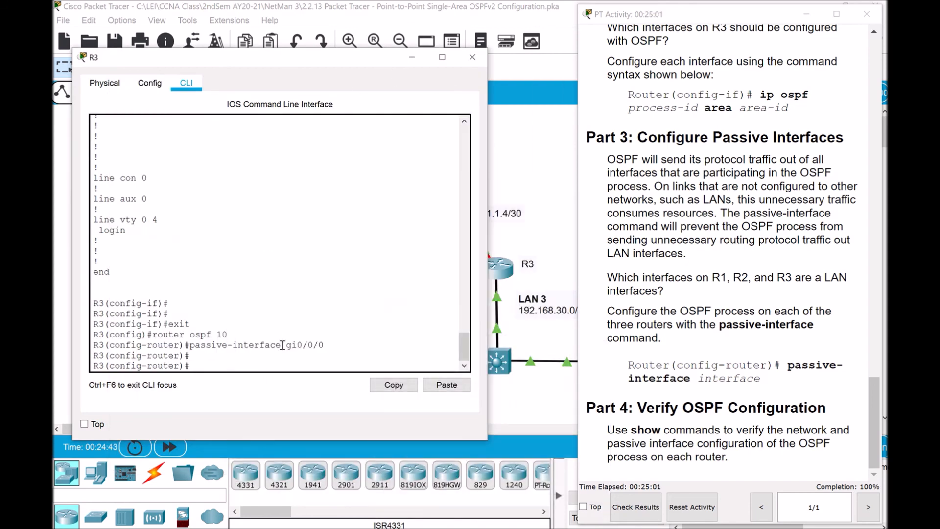
- Run 'do show run' on R3, confirm router-id 3.3.3.3 and passive GigabitEthernet0/0/0, then scroll instructions to top
{"action": "type", "text": "do"}
{"action": "type", "text": " show run"}
{"action": "key", "text": "Return"}
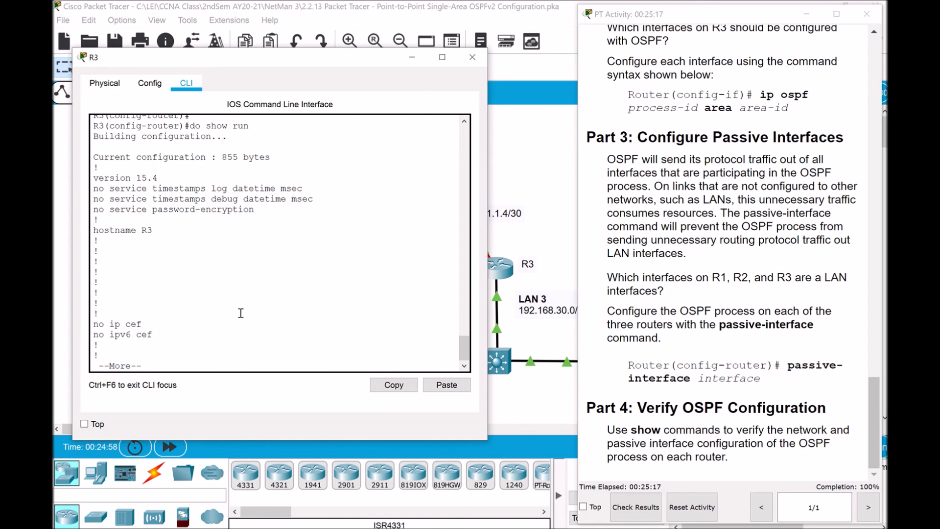
{"action": "key", "text": "space"}
{"action": "key", "text": "space"}
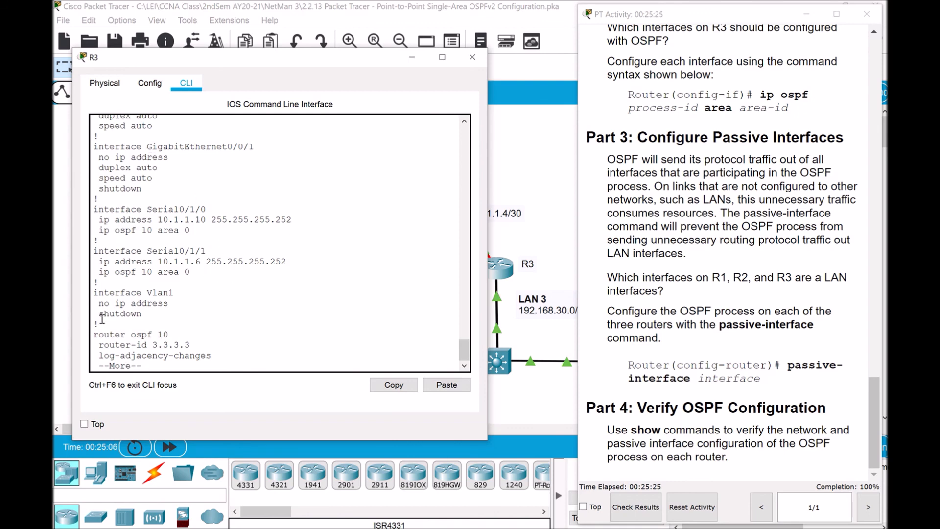
{"action": "key", "text": "space"}
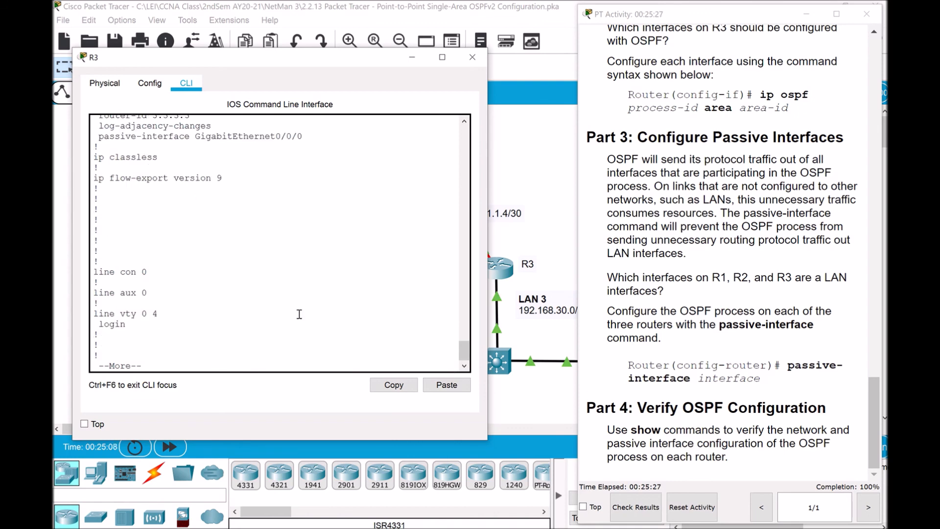
{"action": "scroll", "coordinate": [465, 351], "scroll_direction": "up", "scroll_amount": 4}
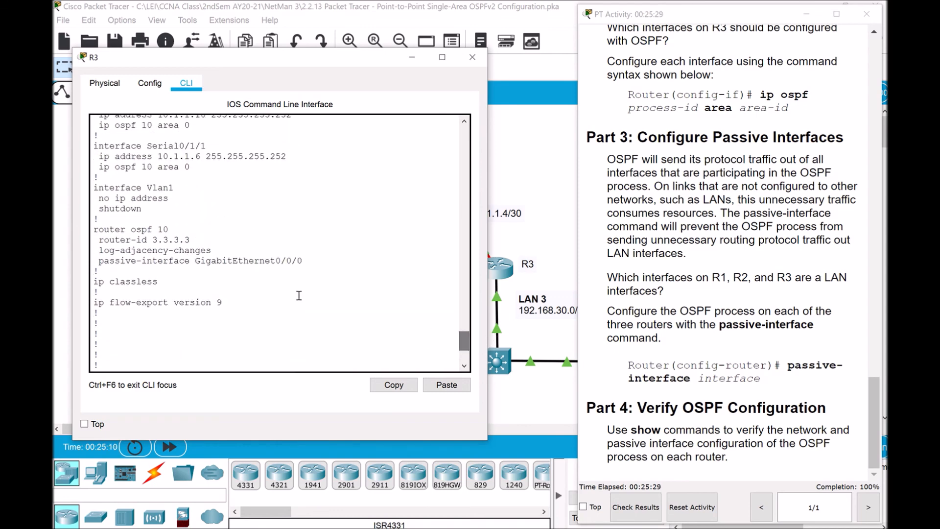
{"action": "left_click_drag", "start_coordinate": [98, 229], "coordinate": [337, 259]}
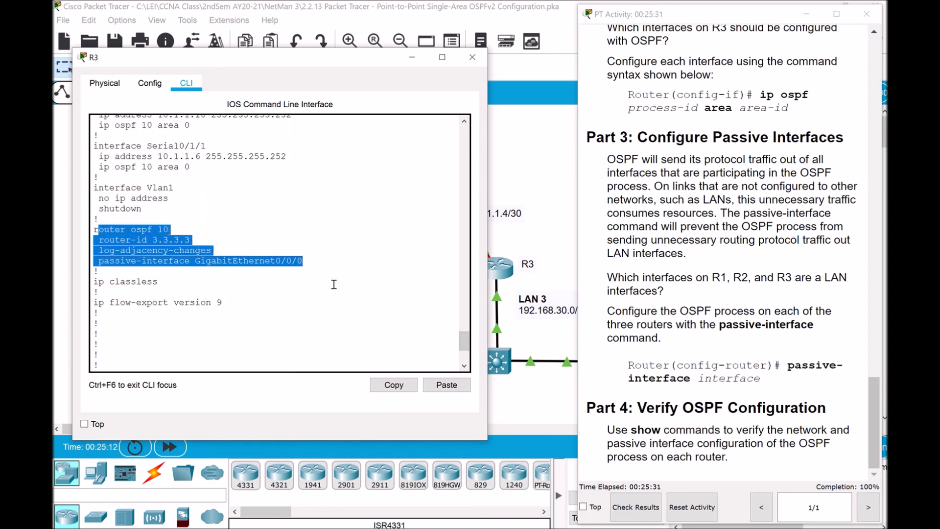
{"action": "left_click", "coordinate": [333, 284]}
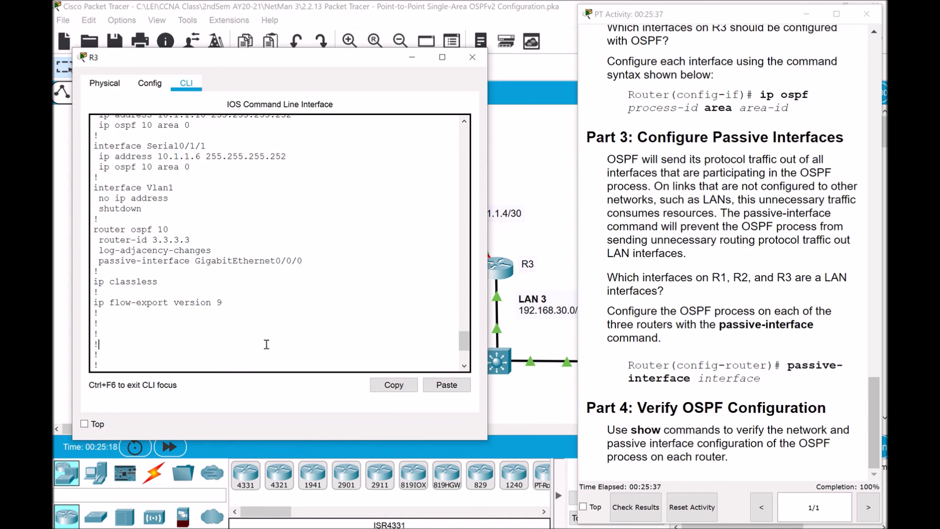
{"action": "scroll", "coordinate": [265, 342], "scroll_direction": "down", "scroll_amount": 4}
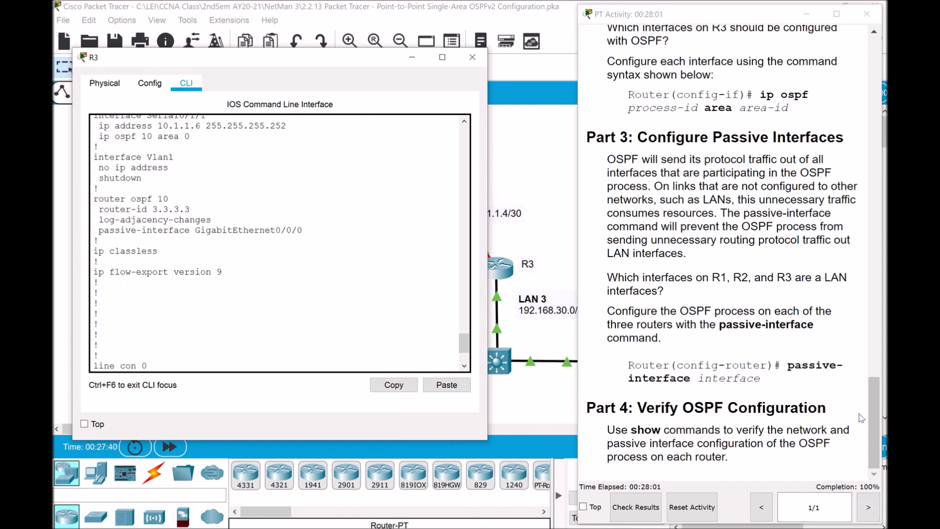
{"action": "left_click_drag", "start_coordinate": [871, 417], "coordinate": [843, 66]}
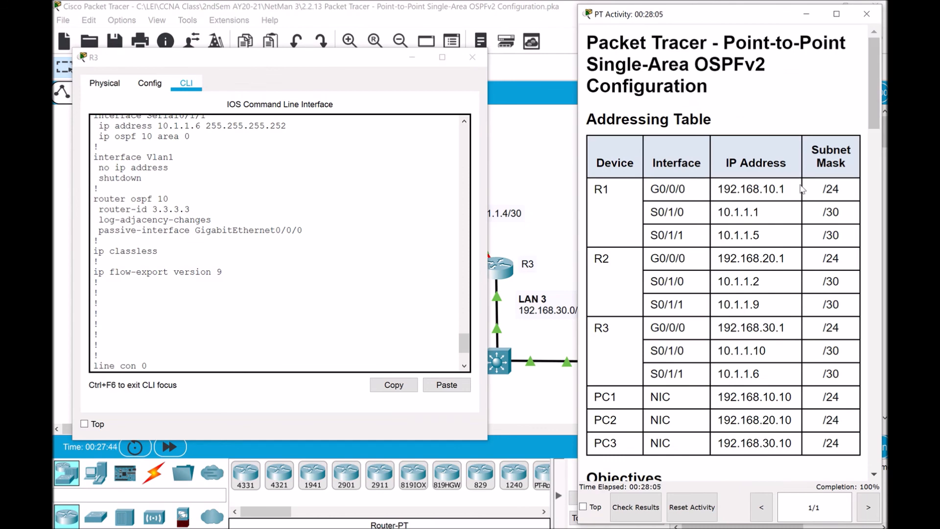